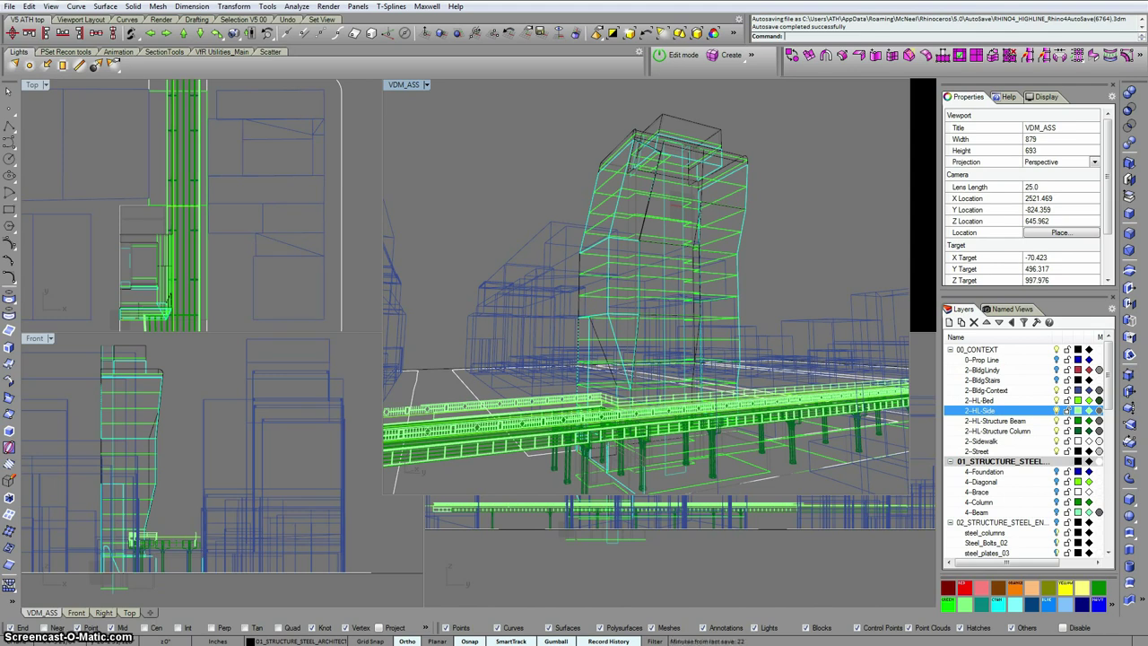
Step: Orbit and pan the perspective view to frame the tower from above the elevated rail
left_click(473, 495)
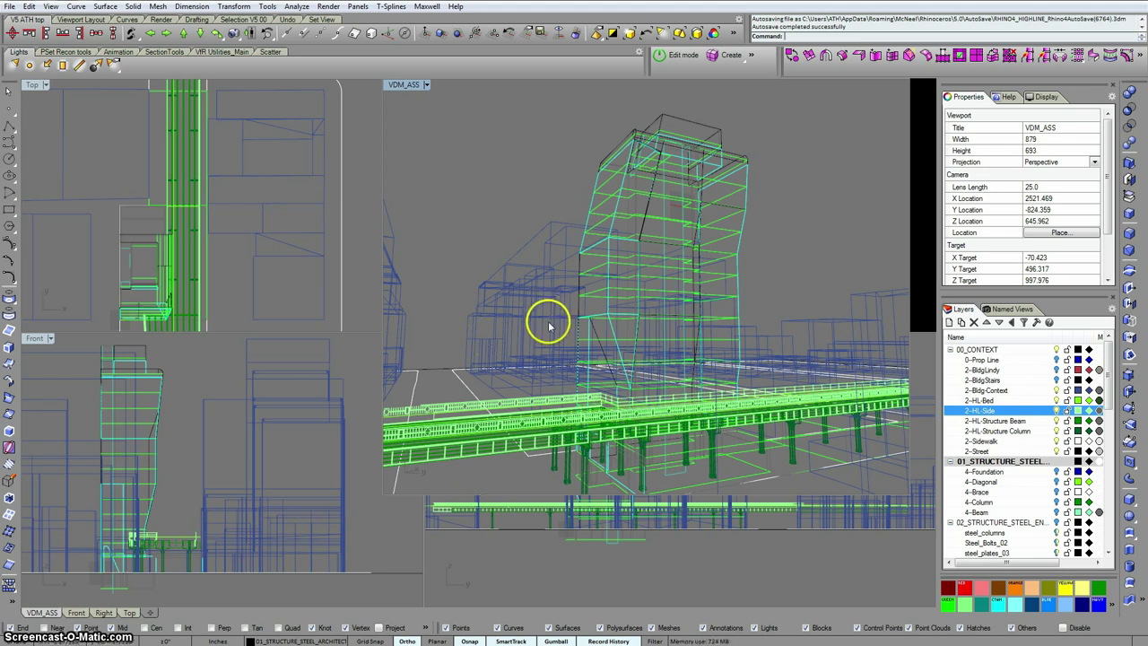
right_click_drag(654, 304, 640, 310)
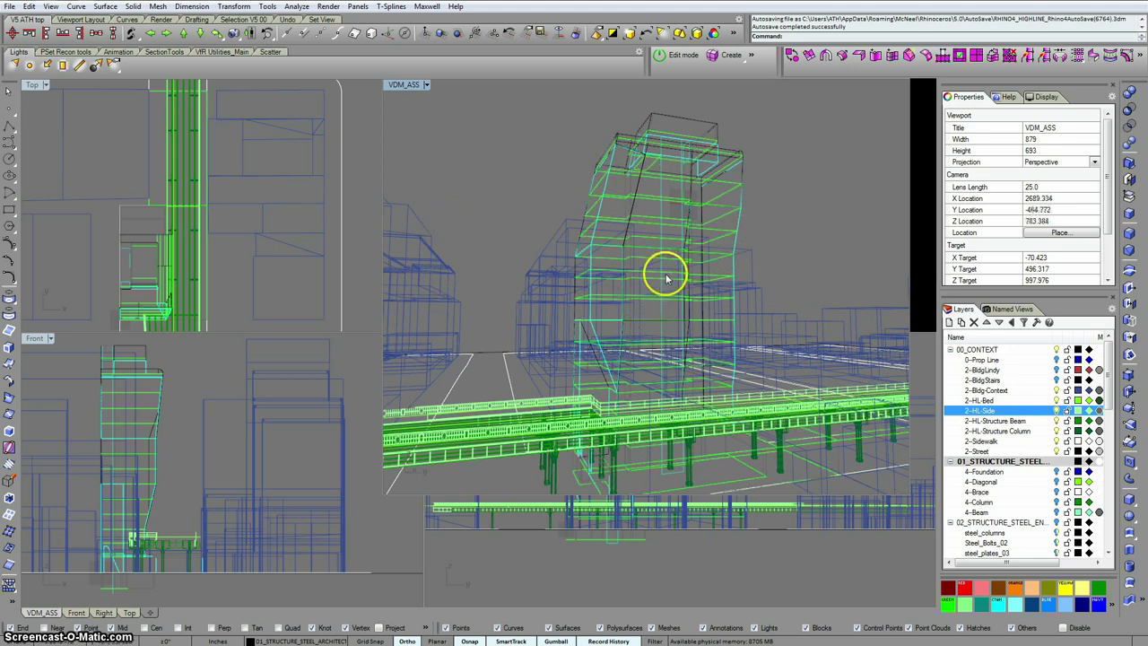
right_click_drag(661, 257, 656, 264, "shift")
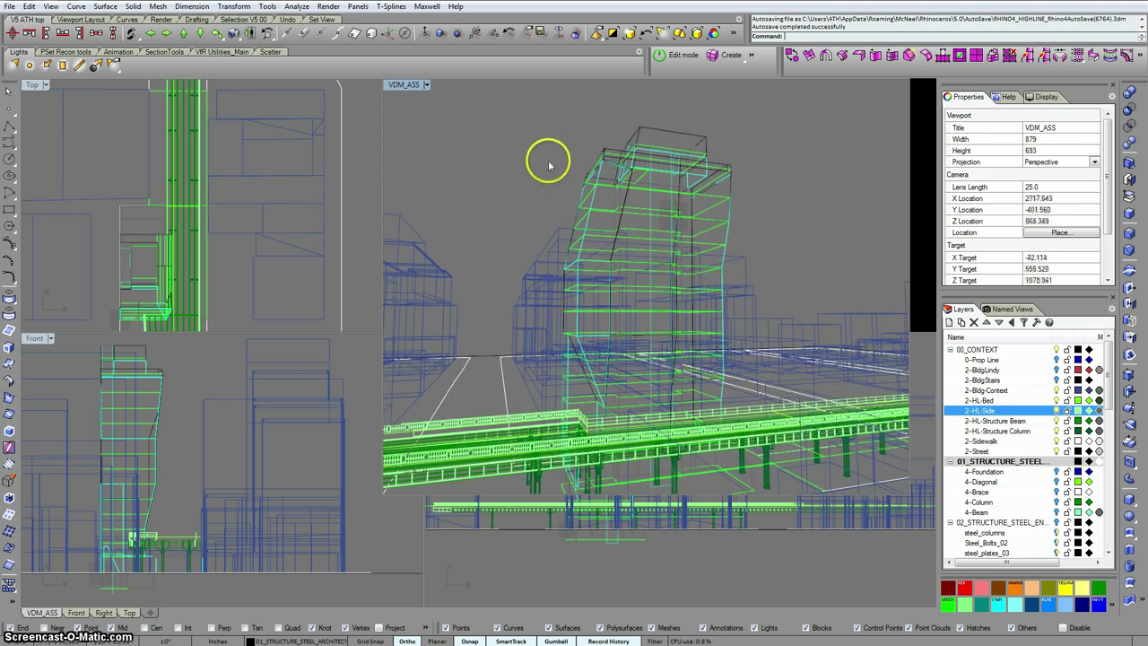
right_click_drag(535, 254, 567, 258)
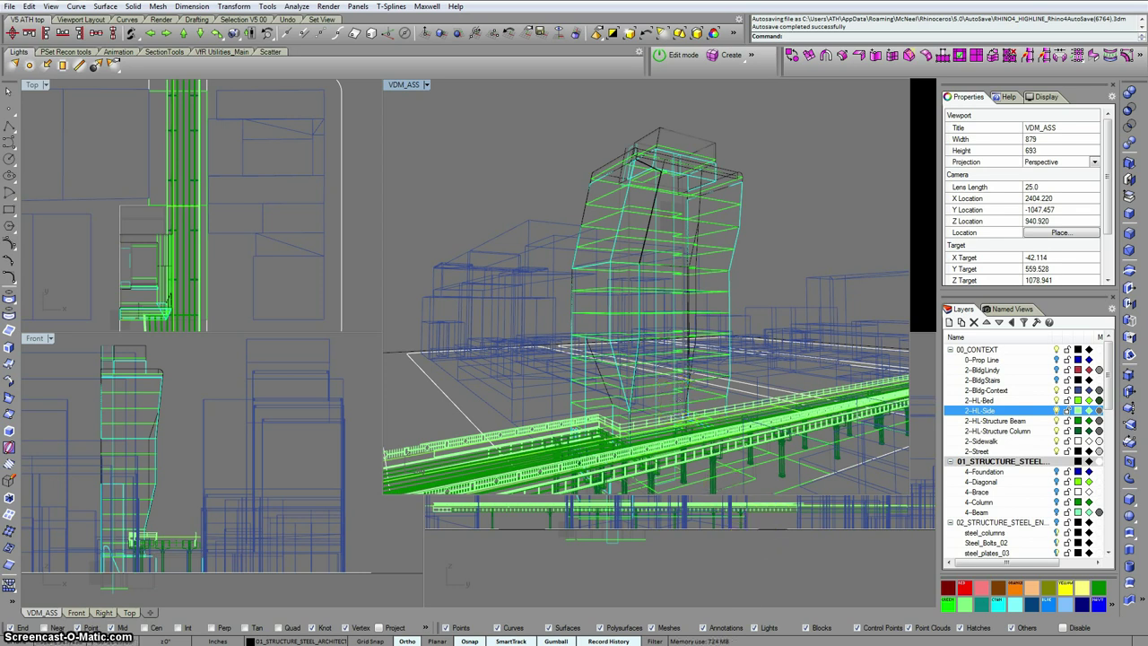
Step: Search the web for 'downtown seattle' in a new browser window and show image results
key("alt+Tab")
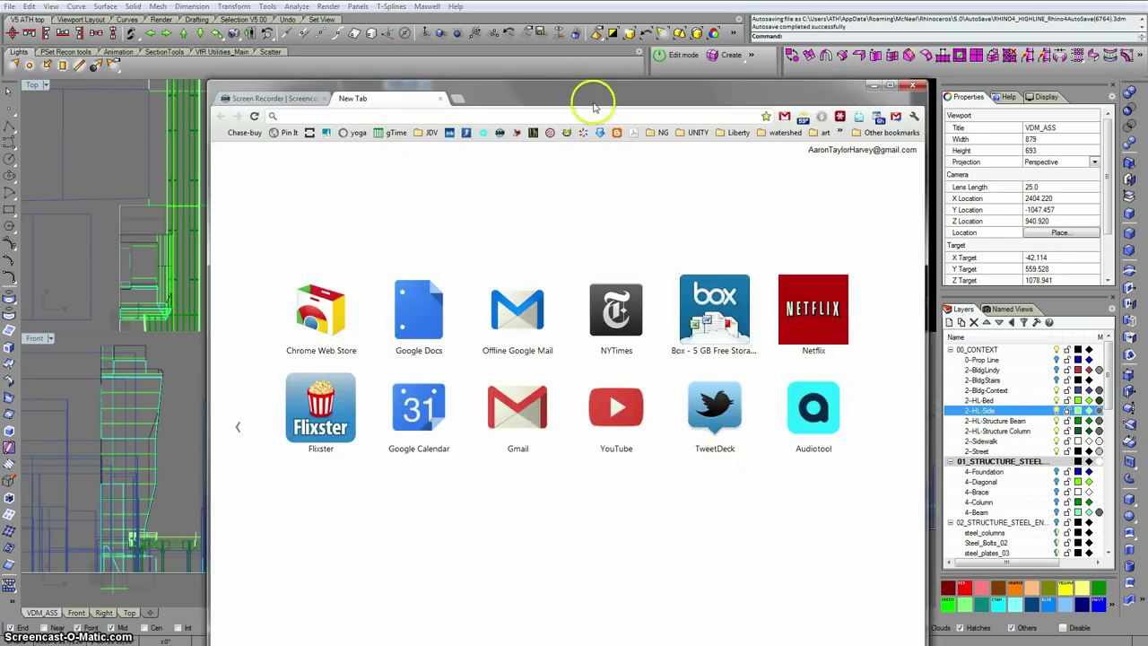
type("dow")
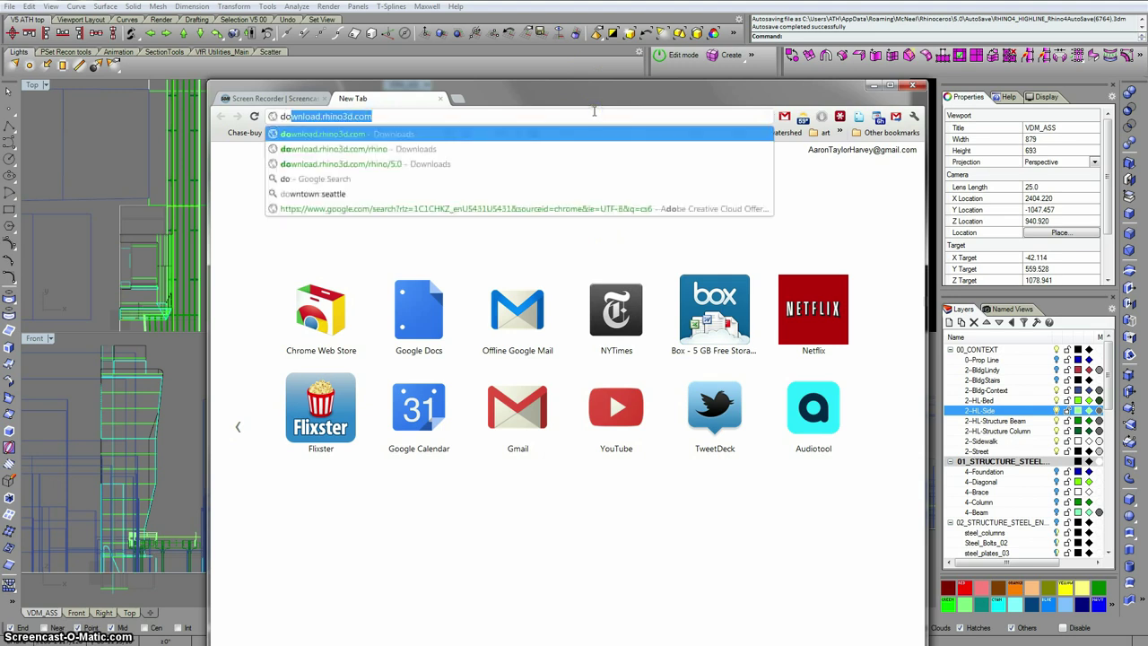
type("ntown sea")
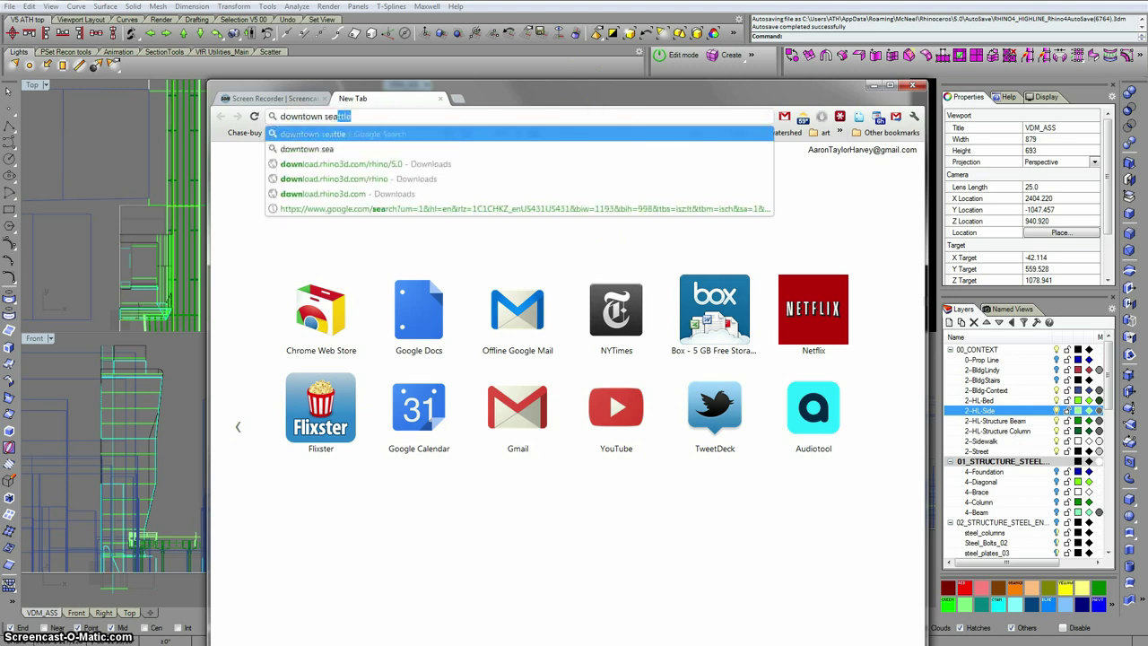
type("ttle")
key("Return")
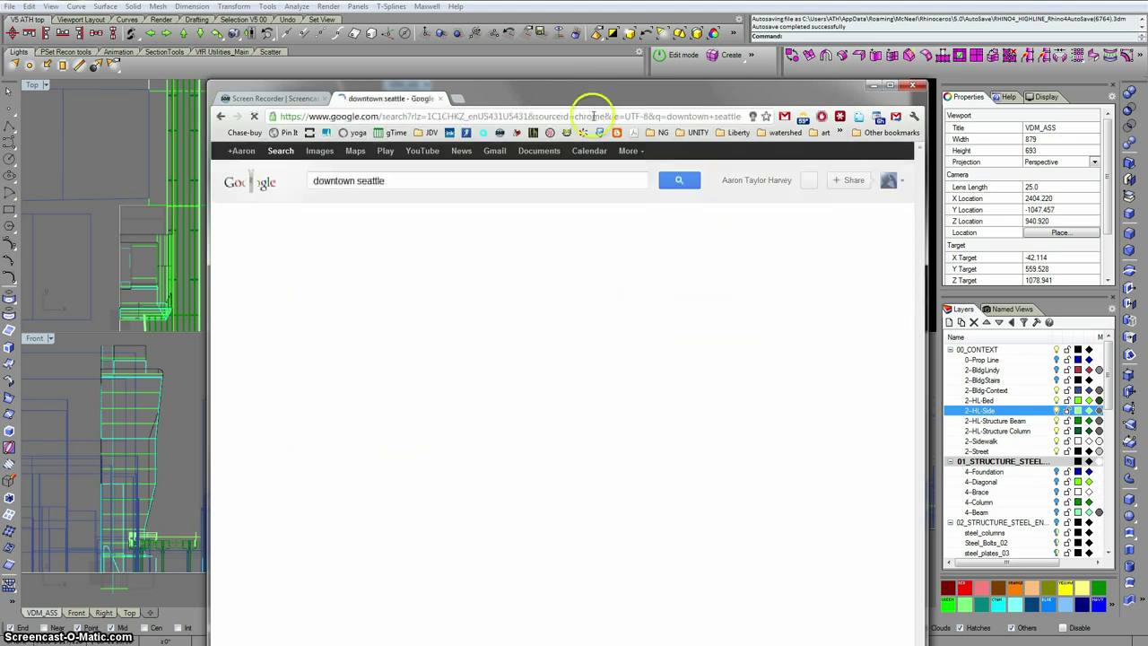
left_click(331, 152)
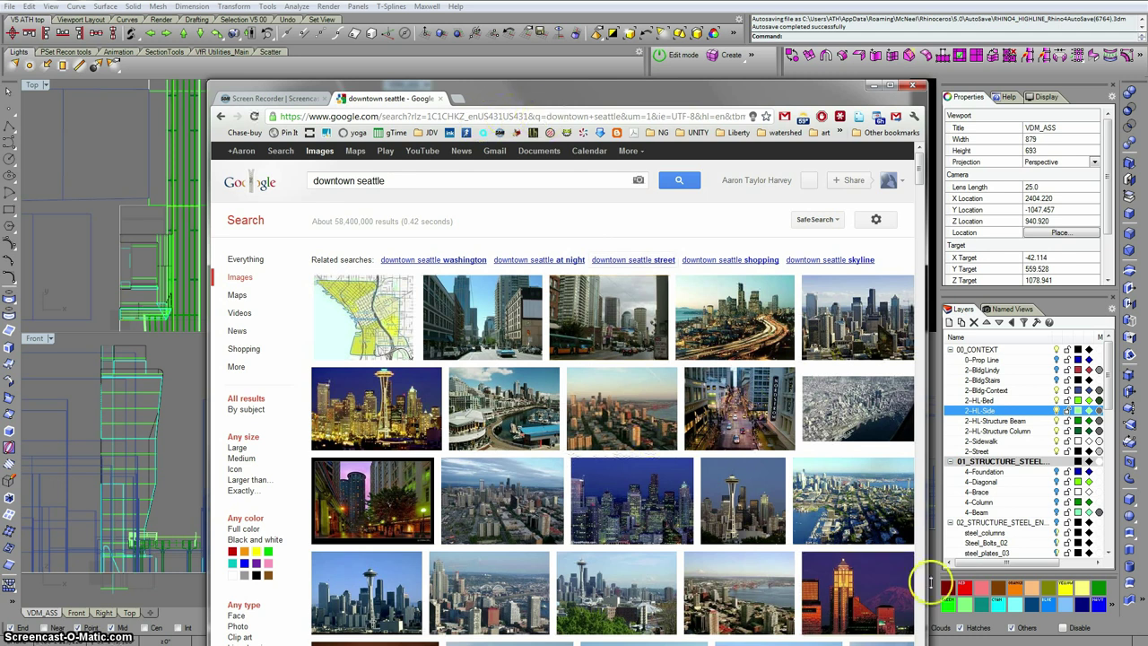
Step: Widen the browser window slightly and move it up and to the left
mouse_move(868, 593)
left_click_drag(924, 641, 931, 638)
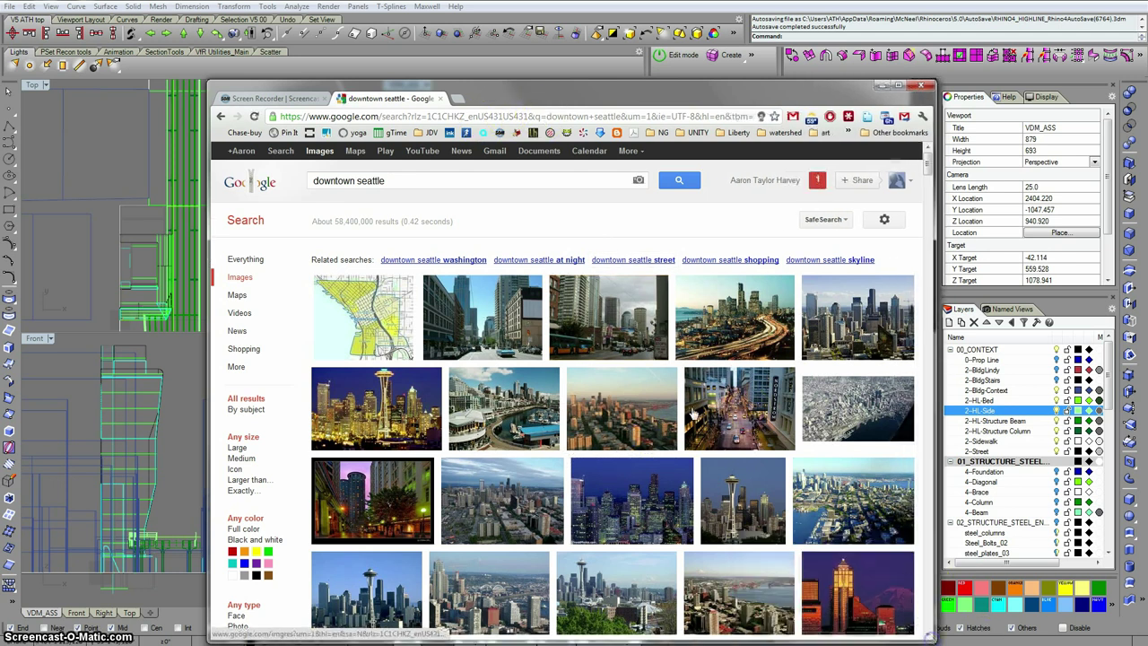
left_click_drag(486, 96, 476, 86)
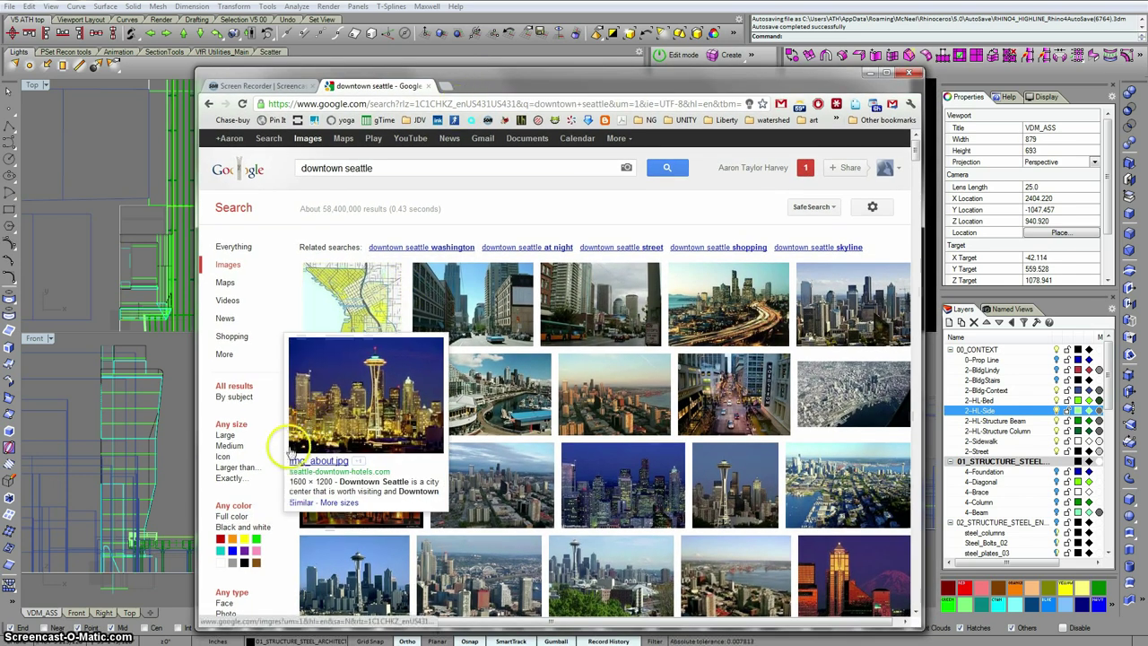
Step: Limit the image results to sizes larger than 2 MP (1600×1200)
left_click(238, 467)
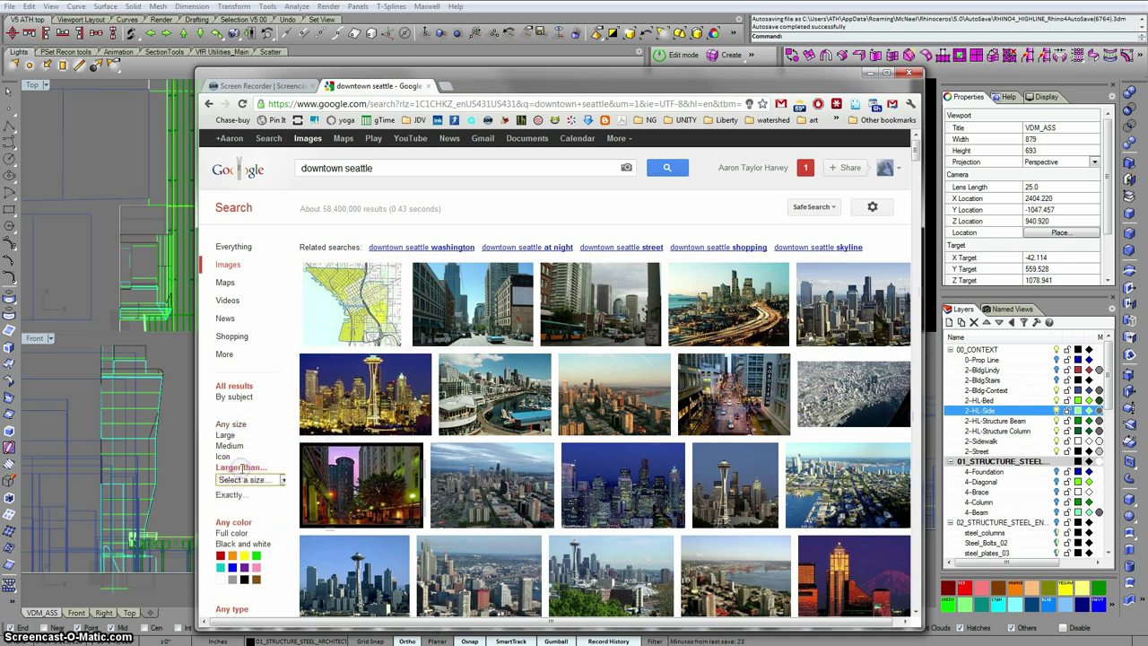
left_click(267, 480)
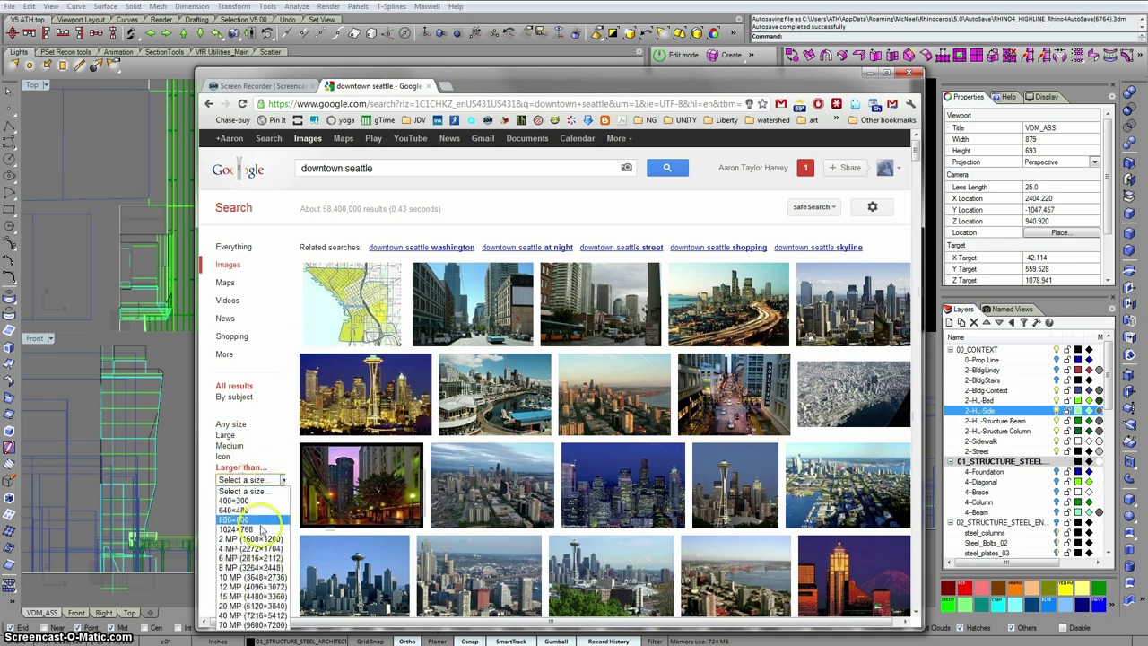
left_click(260, 538)
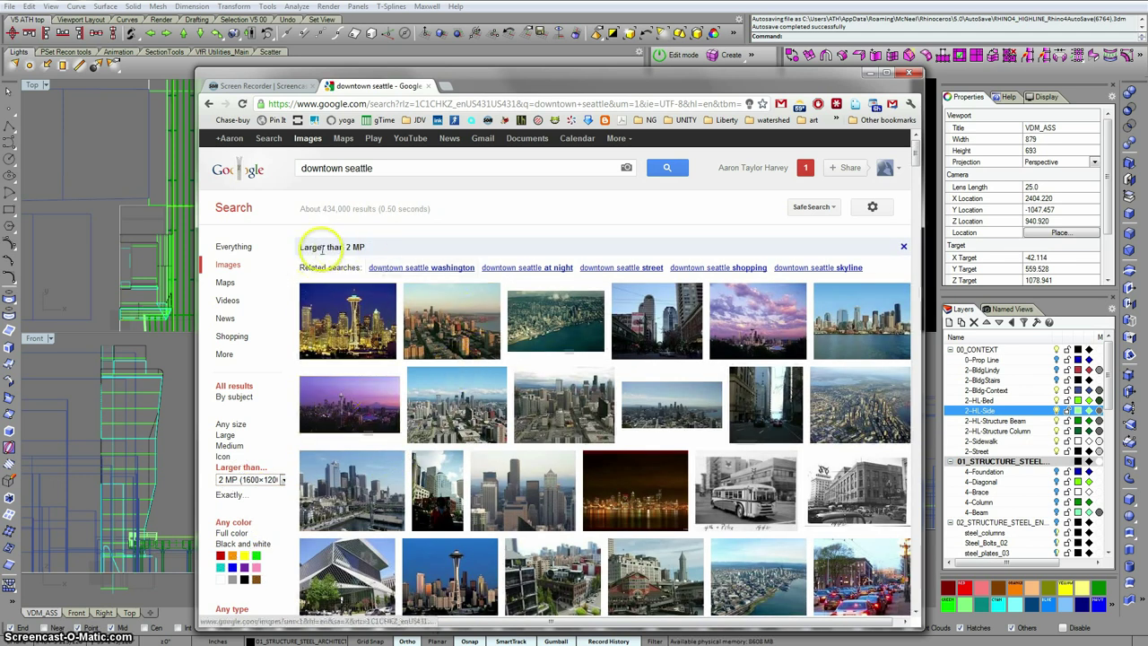
Step: Scroll down through the filtered results to page 4
mouse_move(407, 416)
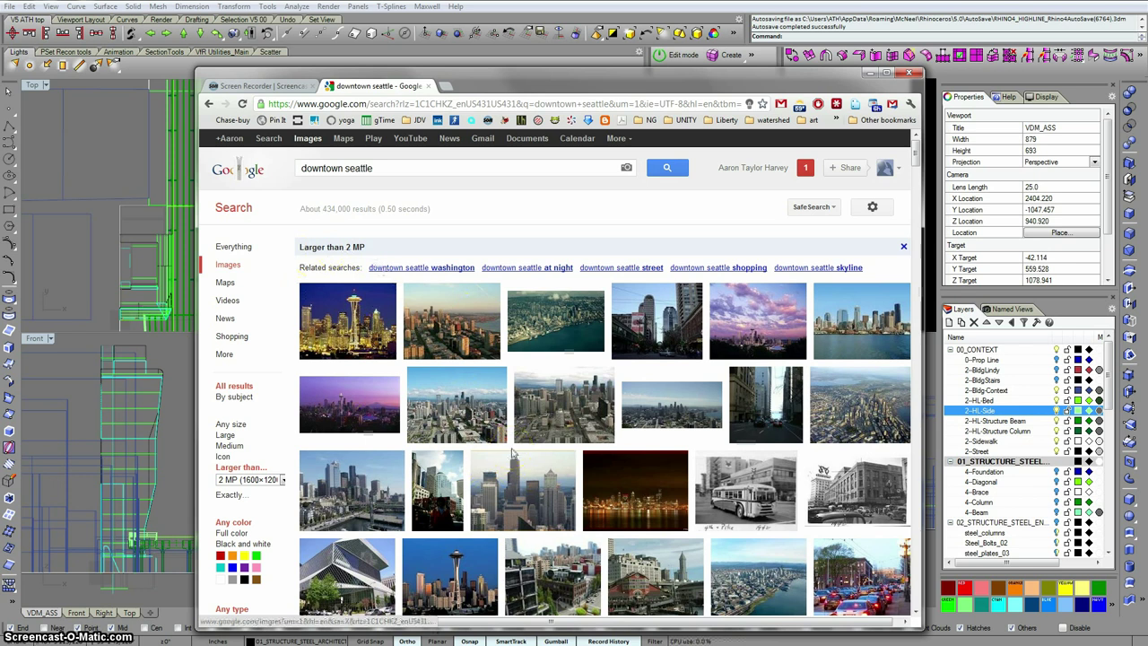
scroll(512, 452, "down", 1)
scroll(512, 452, "down", 6)
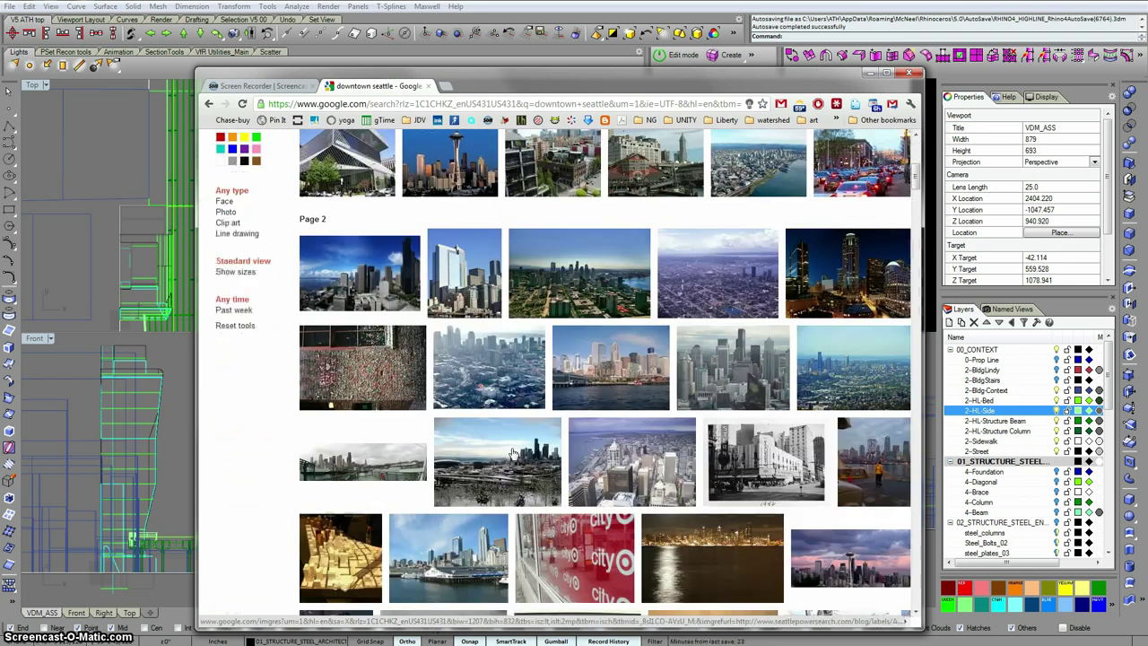
scroll(512, 452, "down", 6)
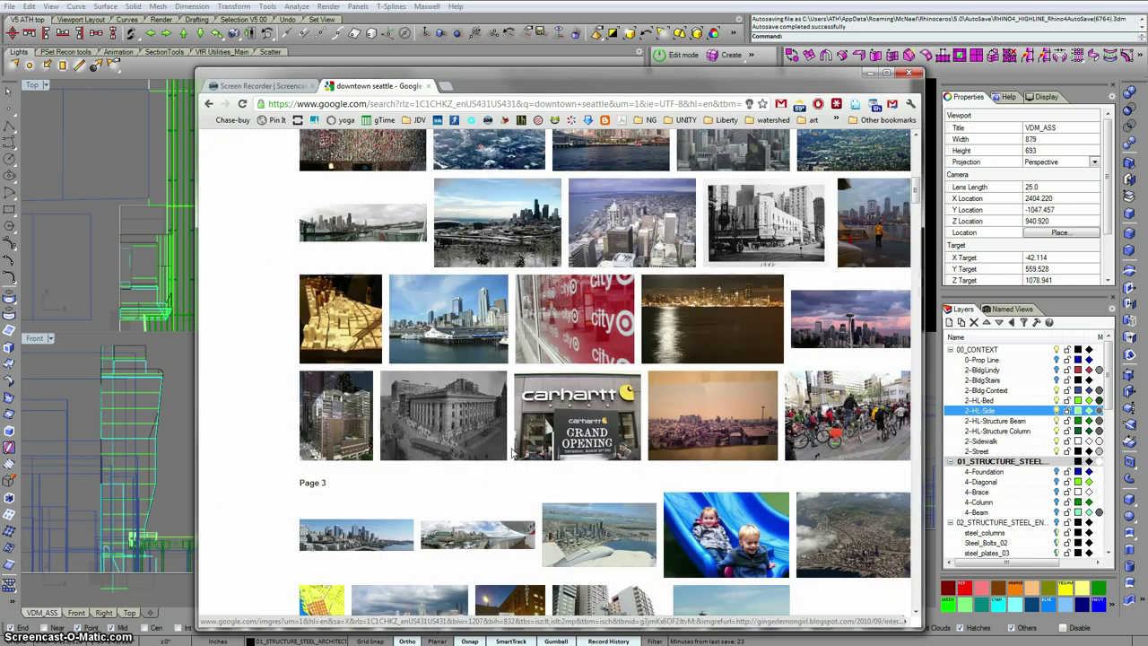
scroll(512, 451, "down", 8)
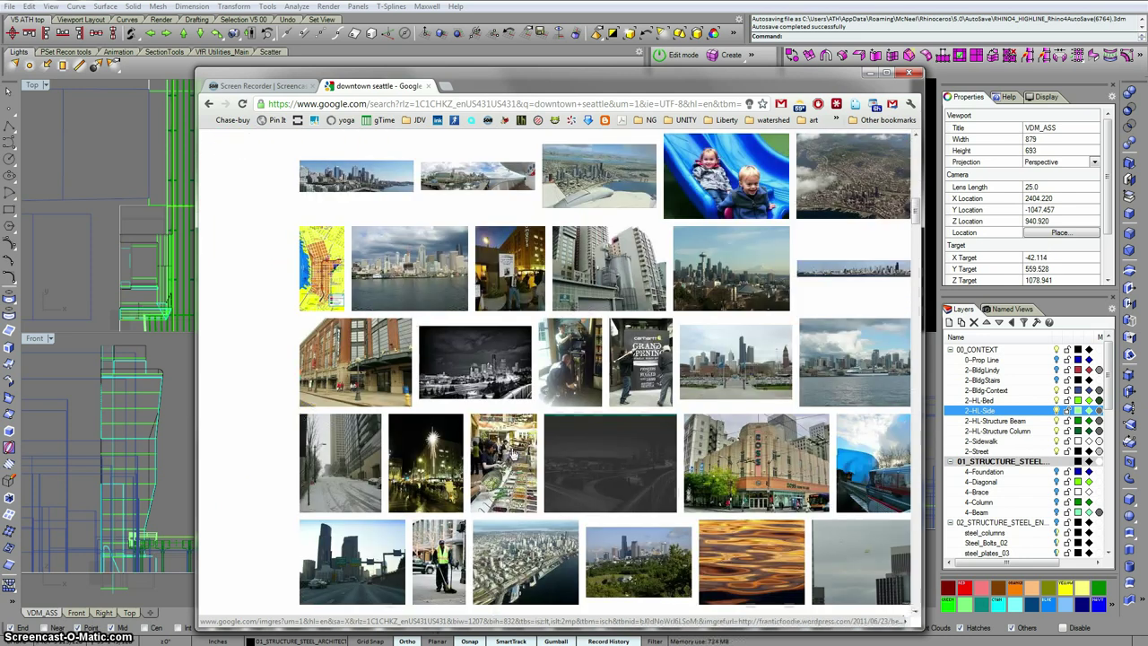
scroll(514, 453, "down", 3)
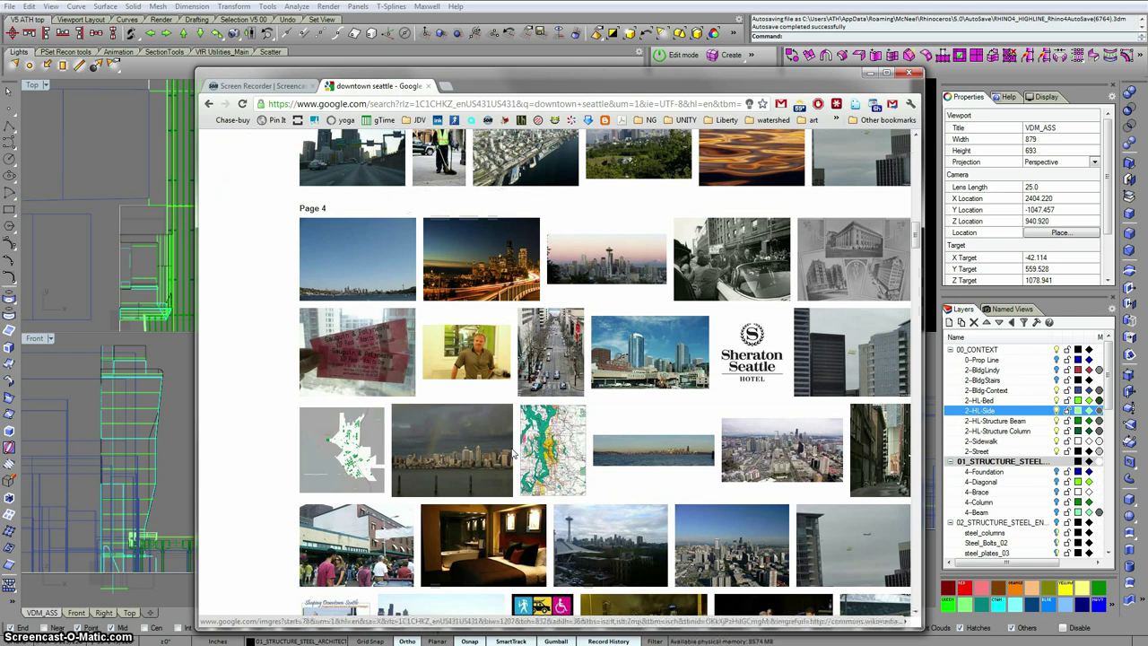
left_click(518, 445)
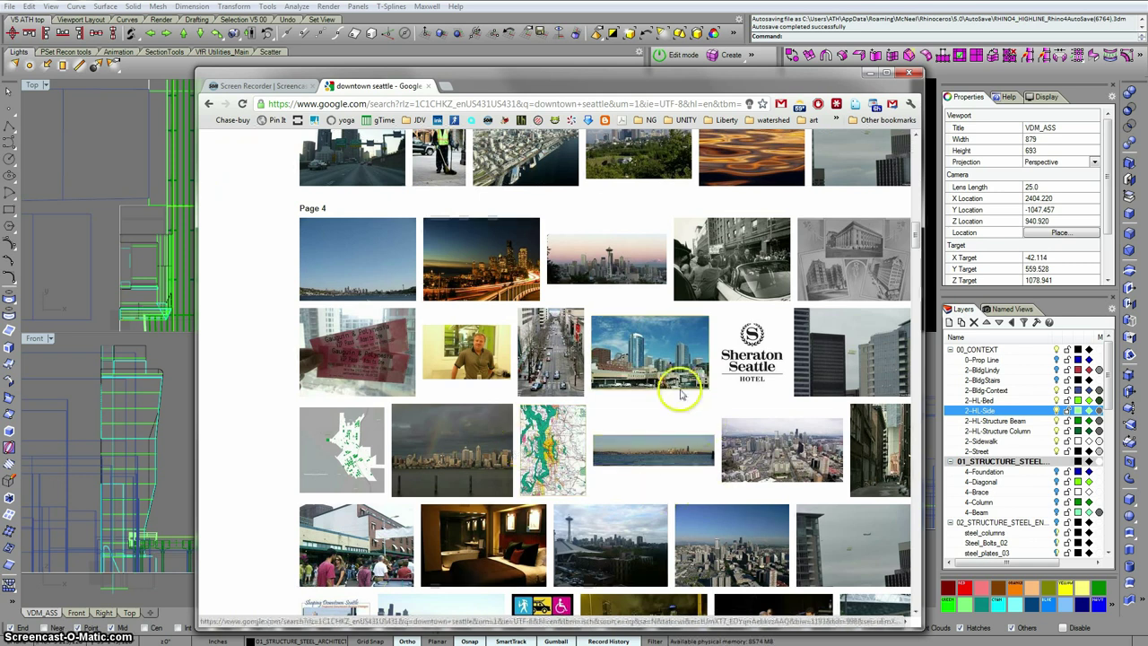
Step: Open the full-size Downtown_Seattle_from_Victor_Steinbrueck_Park.jpg photo and view it at 100%
left_click(658, 361)
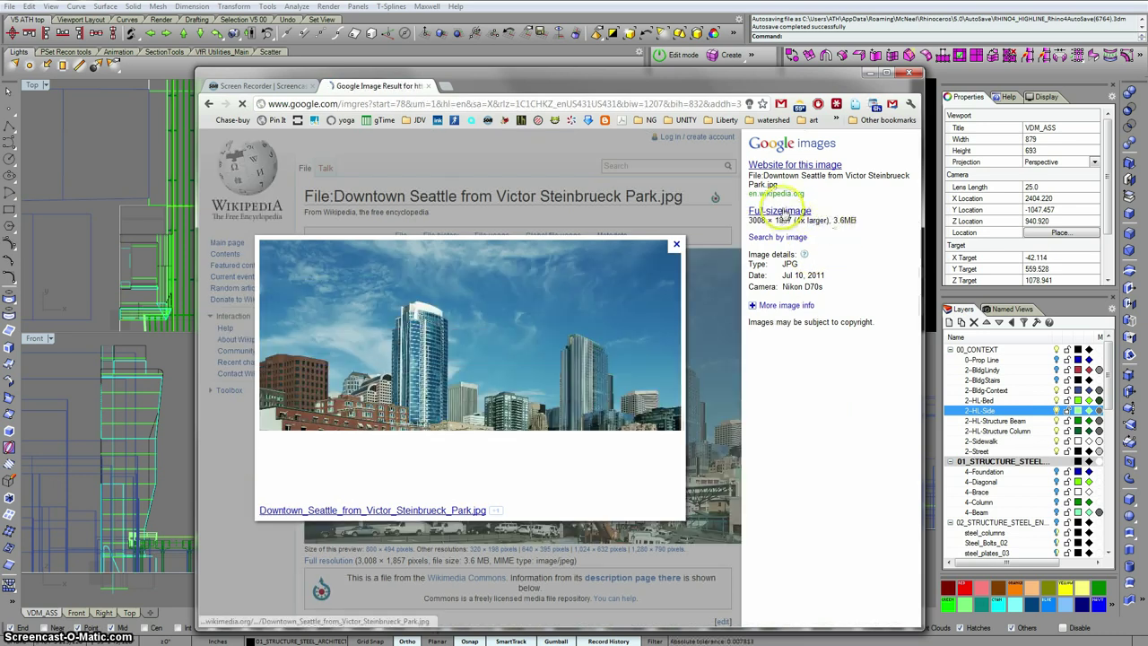
left_click(783, 214)
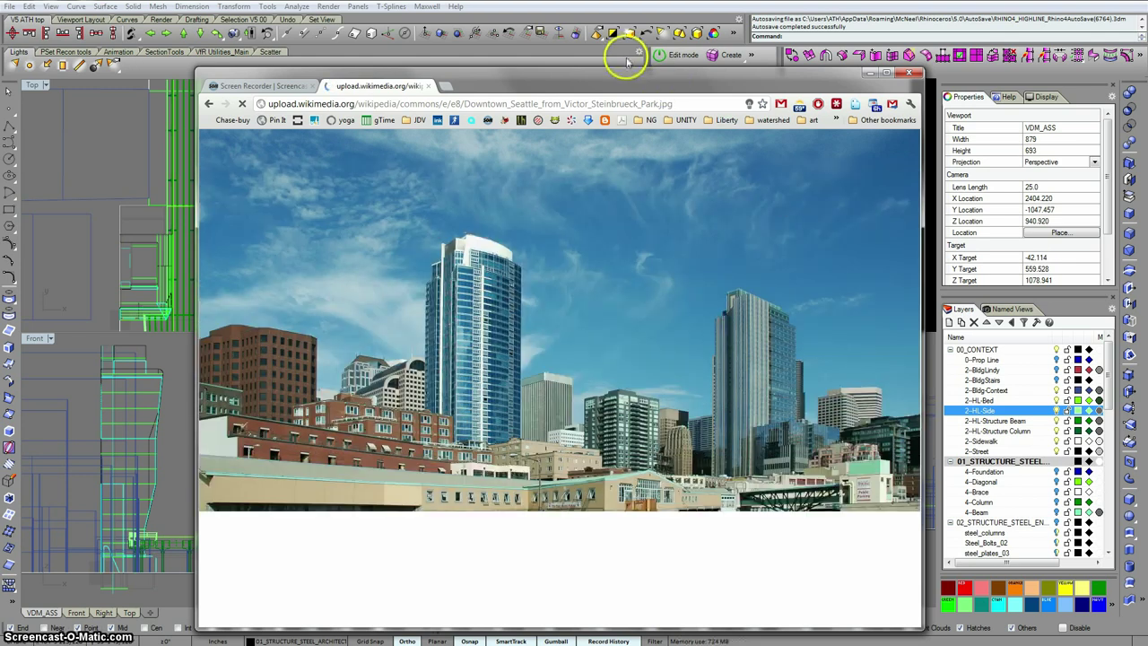
left_click_drag(620, 83, 903, 157)
left_click(1006, 413)
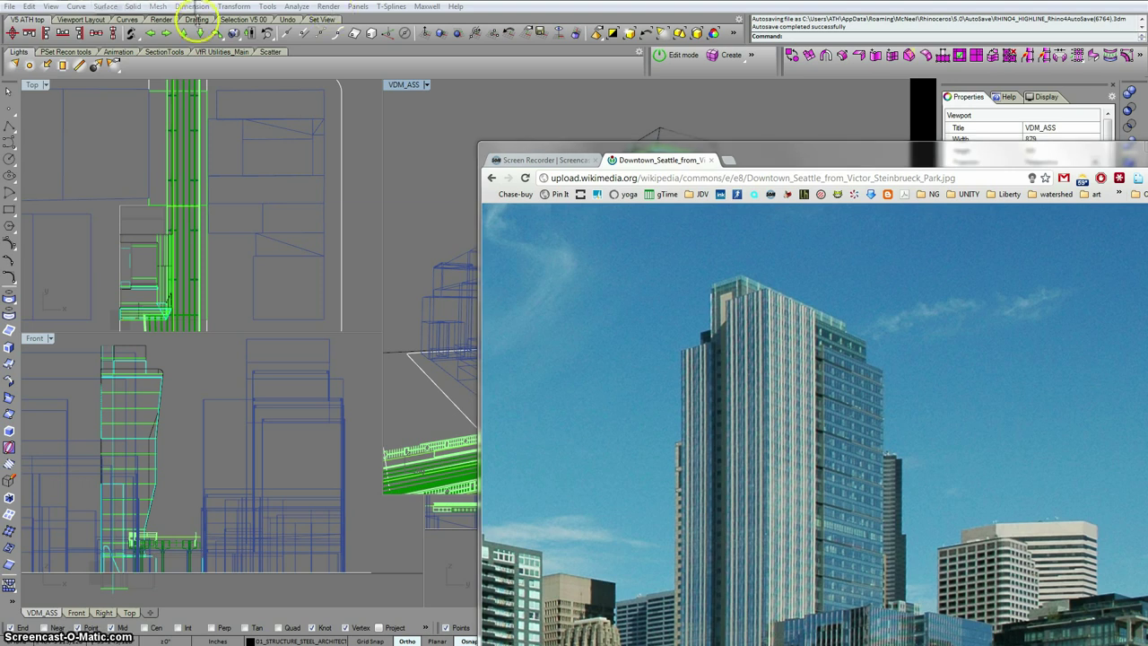
Step: Drop the Seattle photo into the perspective viewport and place it as Wallpaper
left_click(1118, 116)
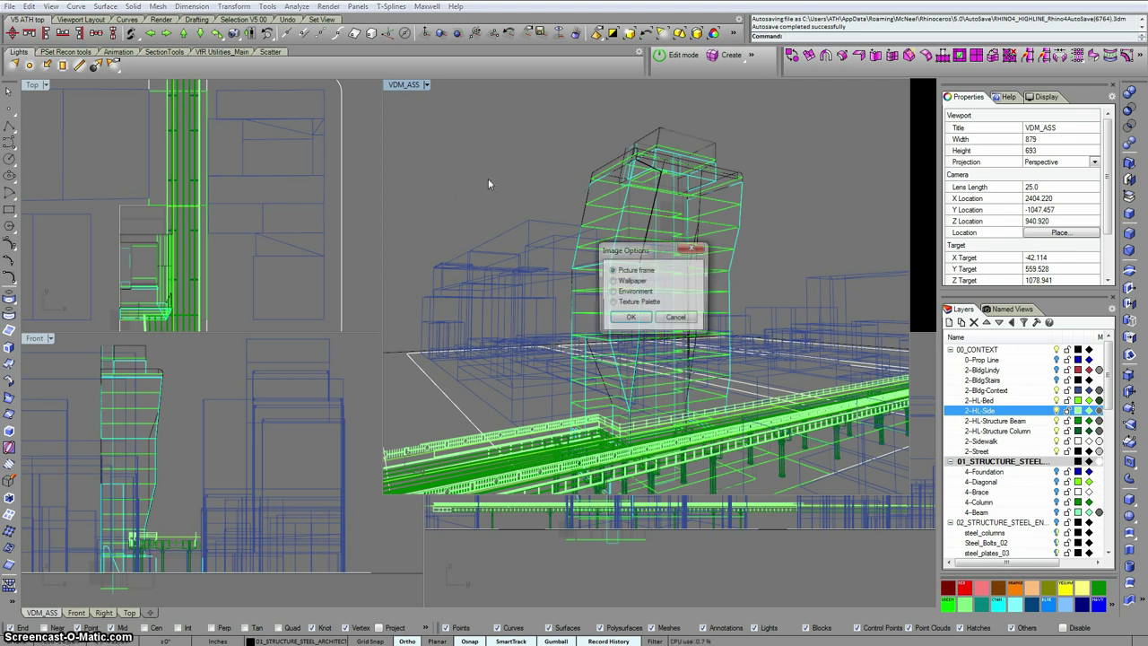
left_click(616, 389)
left_click(643, 272)
left_click_drag(634, 250, 590, 253)
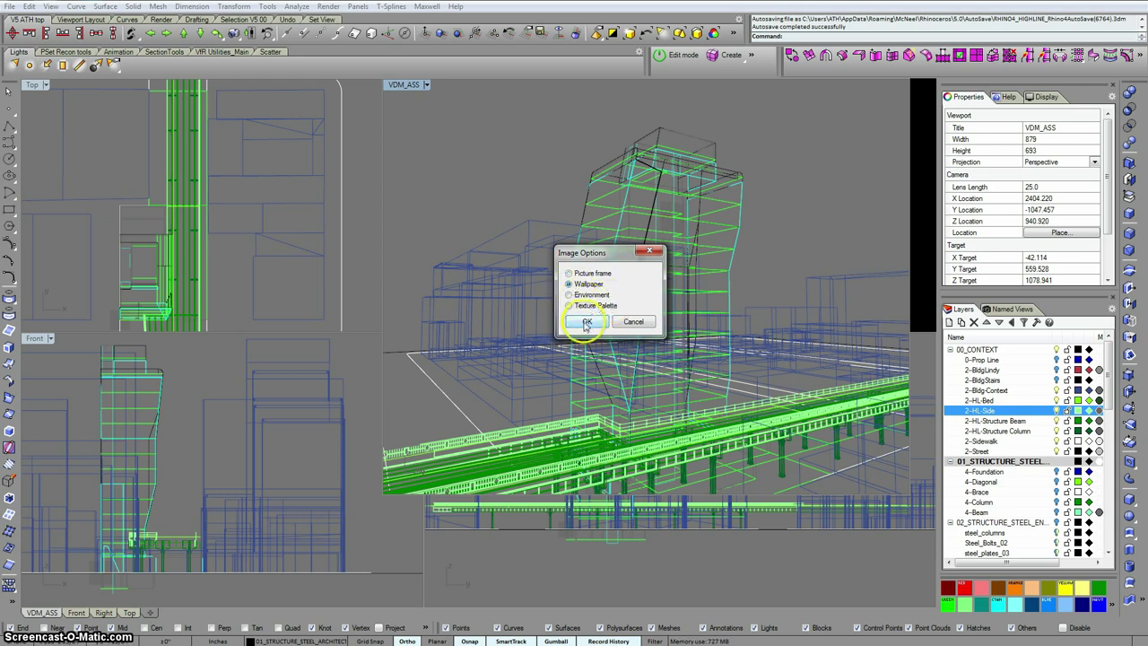
left_click(586, 322)
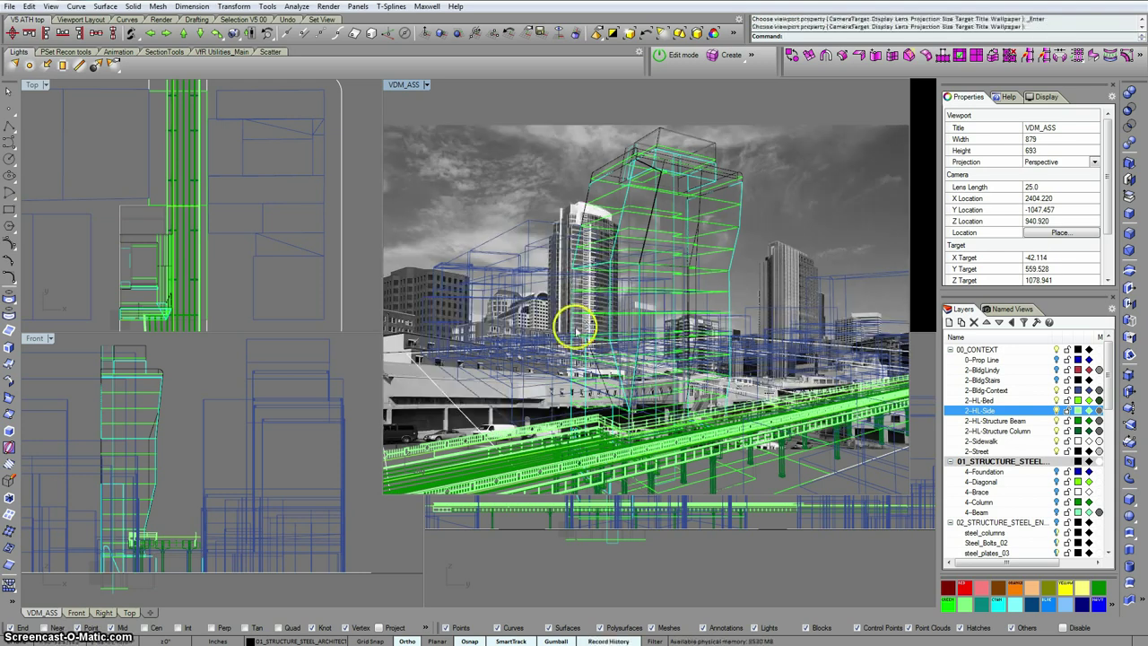
Step: Orbit to align the rail wireframe with the photo, then shorten the floating view to 554 high
mouse_move(679, 320)
right_mouse_down()
mouse_move(696, 331)
mouse_move(633, 329)
mouse_move(679, 328)
right_mouse_up()
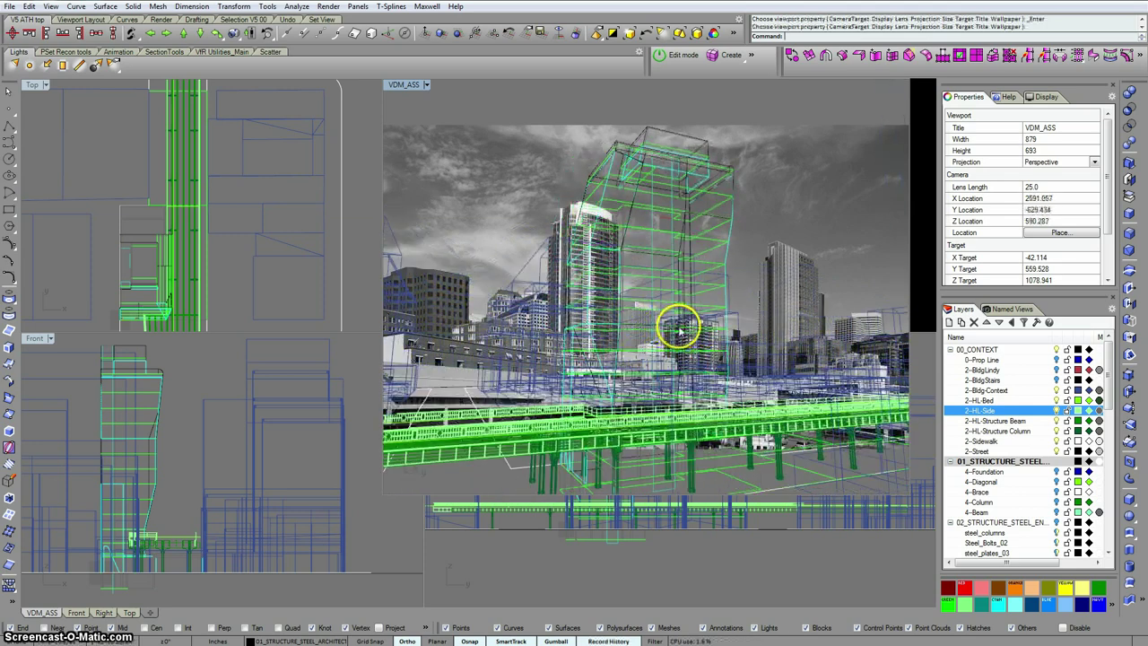
right_click_drag(564, 259, 693, 284)
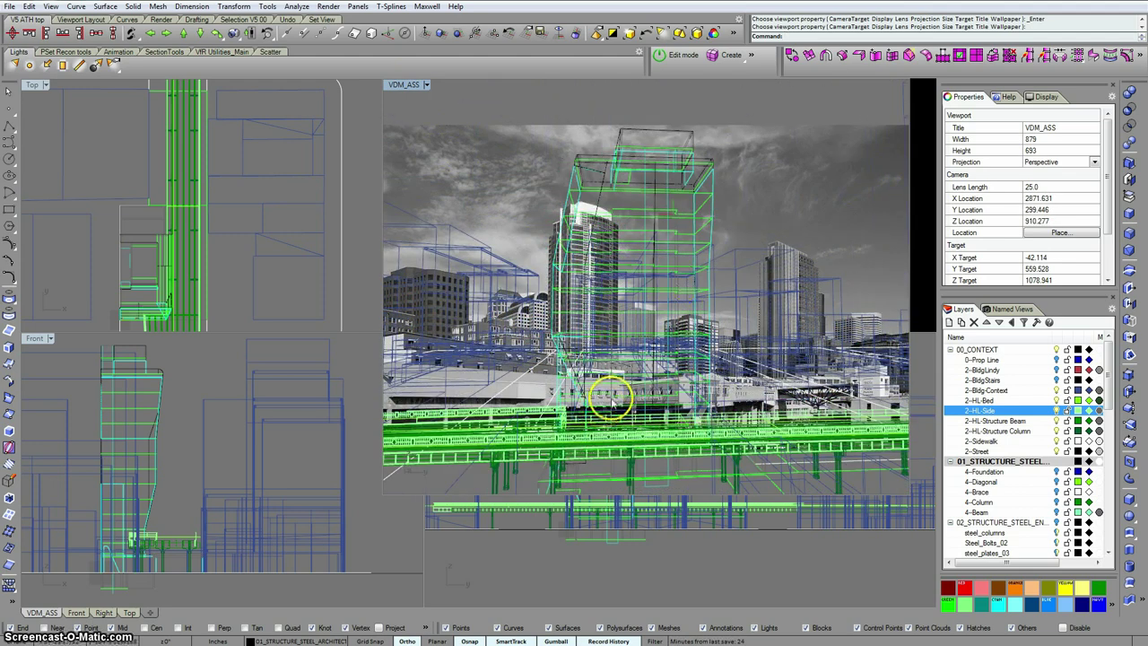
mouse_move(607, 359)
right_mouse_down()
mouse_move(597, 350)
mouse_move(644, 359)
mouse_move(616, 352)
right_mouse_up()
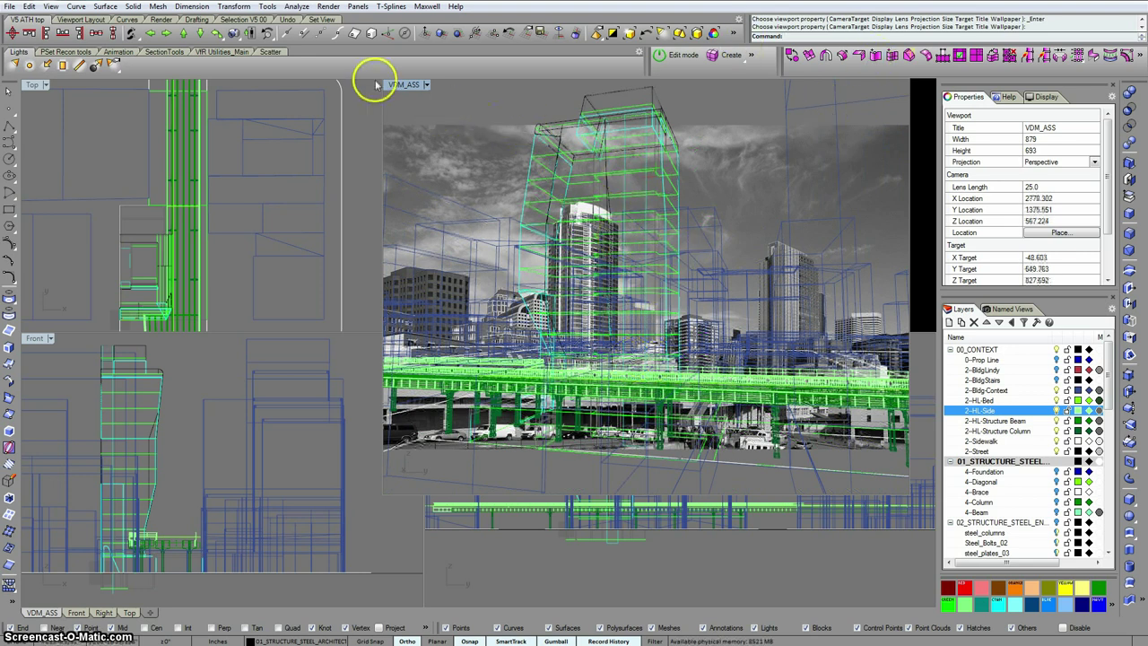
left_click_drag(395, 84, 387, 108)
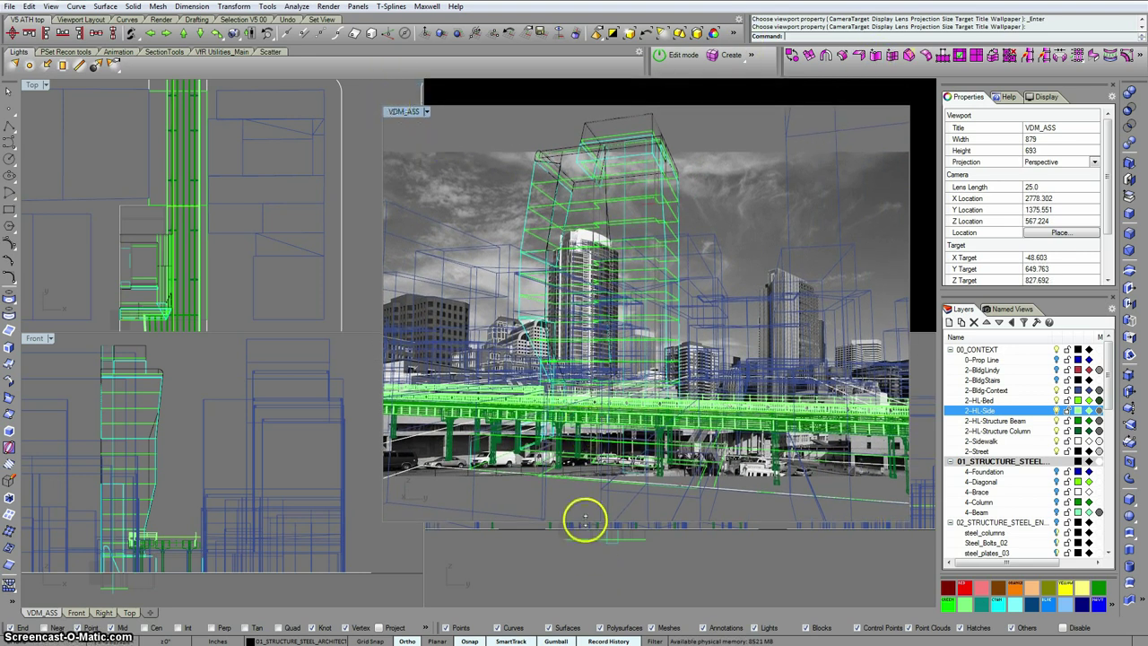
left_click_drag(584, 521, 583, 440)
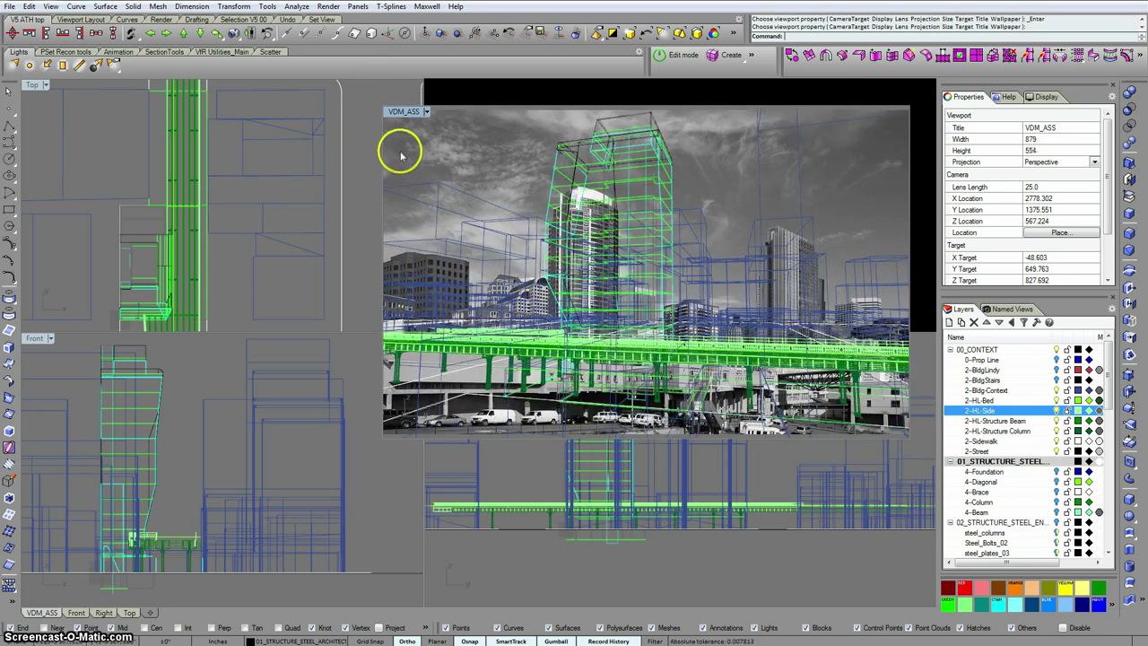
Step: Turn off 'Show wallpaper as gray scale' in the perspective view's Viewport Properties
left_click(424, 111)
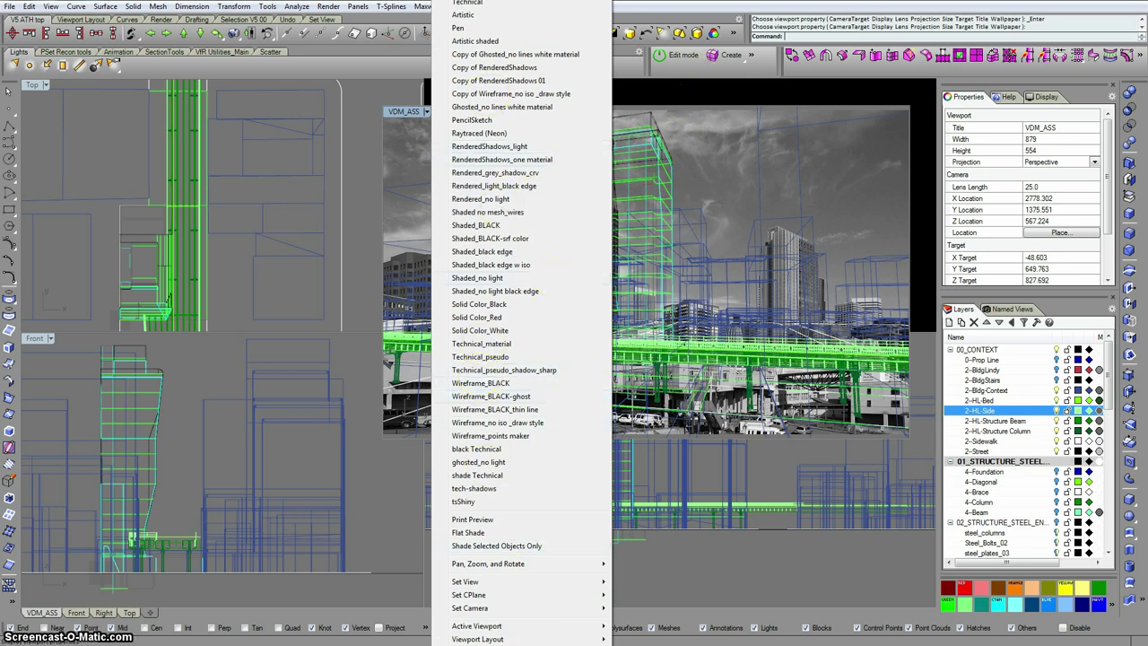
left_click(484, 642)
left_click_drag(595, 153, 541, 188)
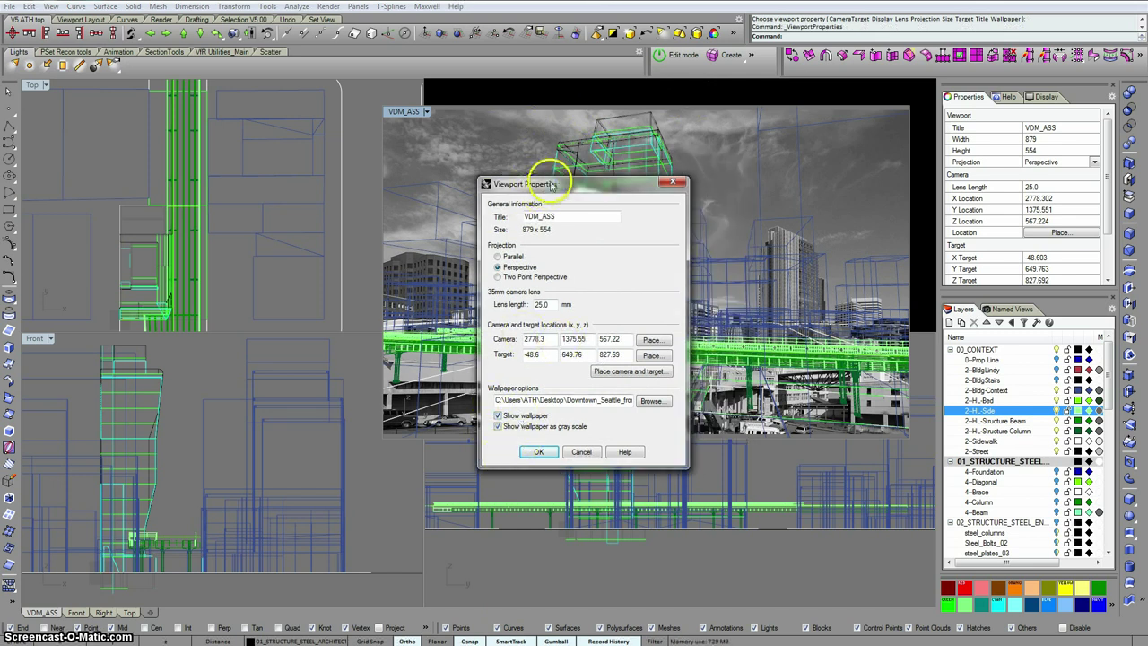
left_click_drag(538, 186, 128, 197)
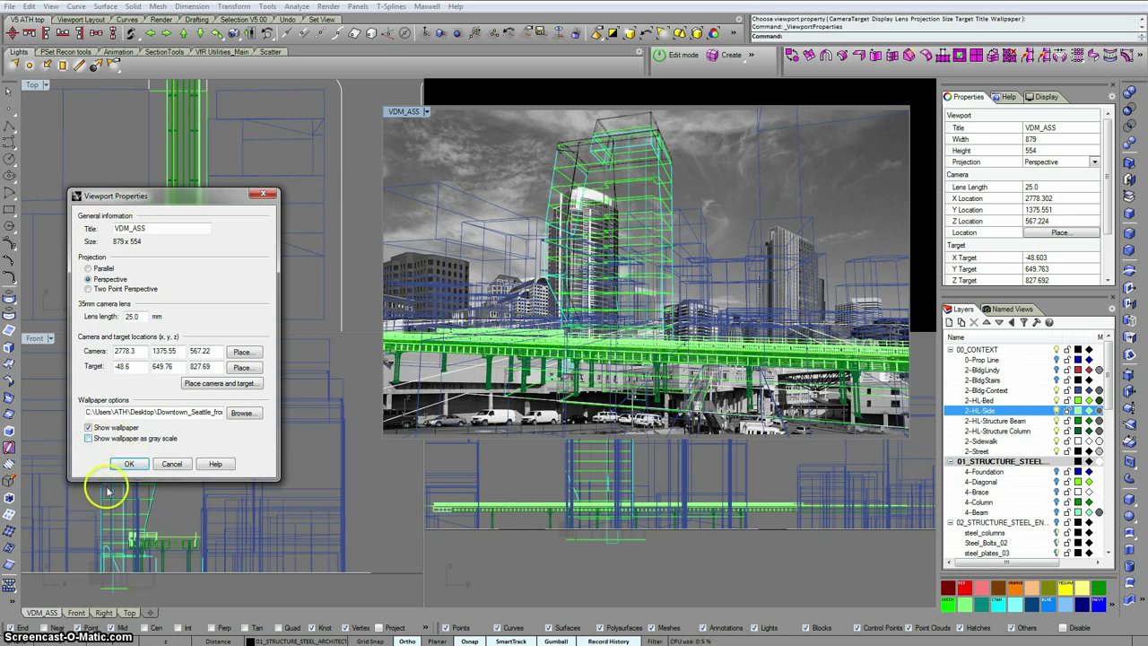
left_click(128, 463)
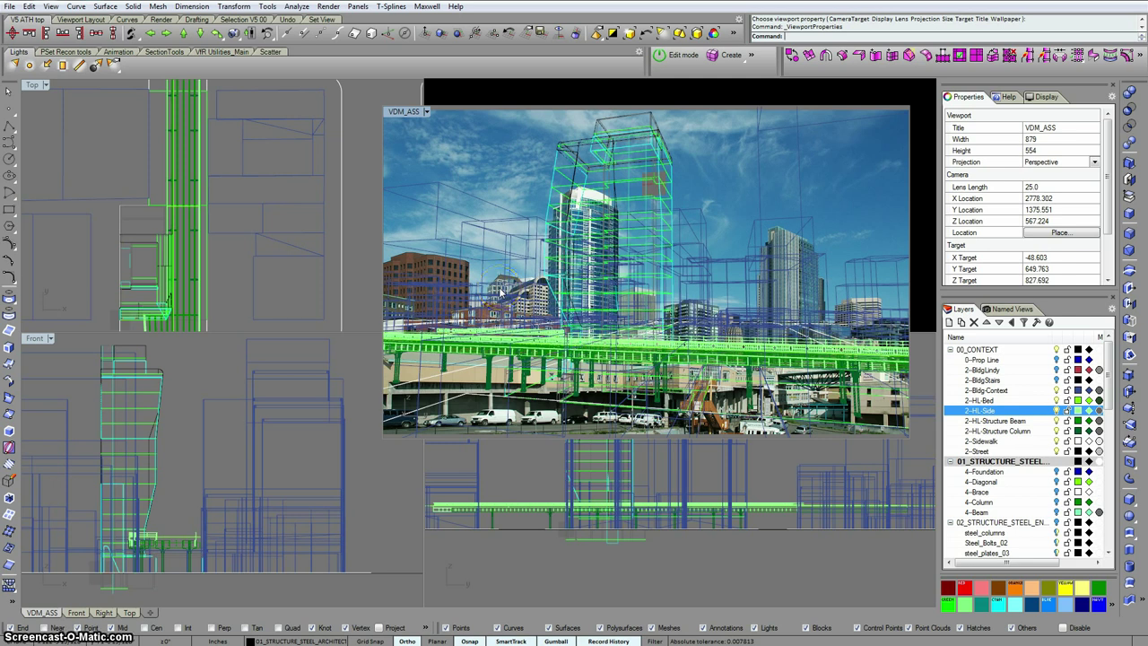
Step: Switch the perspective view to Rendered mode and reposition the camera on the tower
left_click(427, 112)
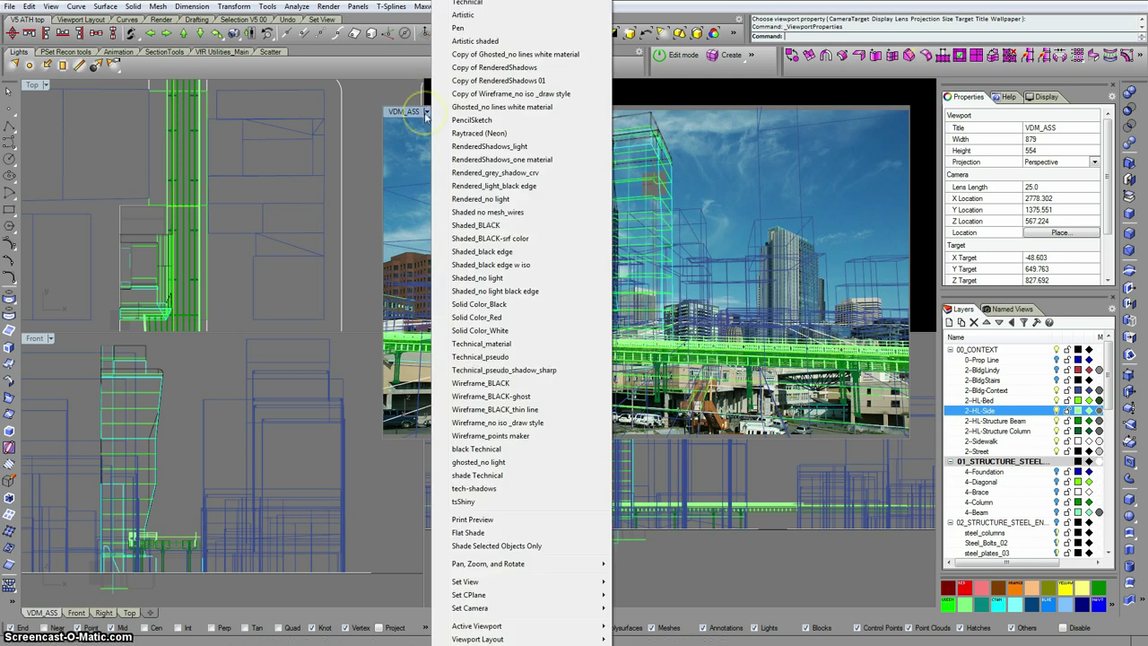
key("ctrl+alt+r")
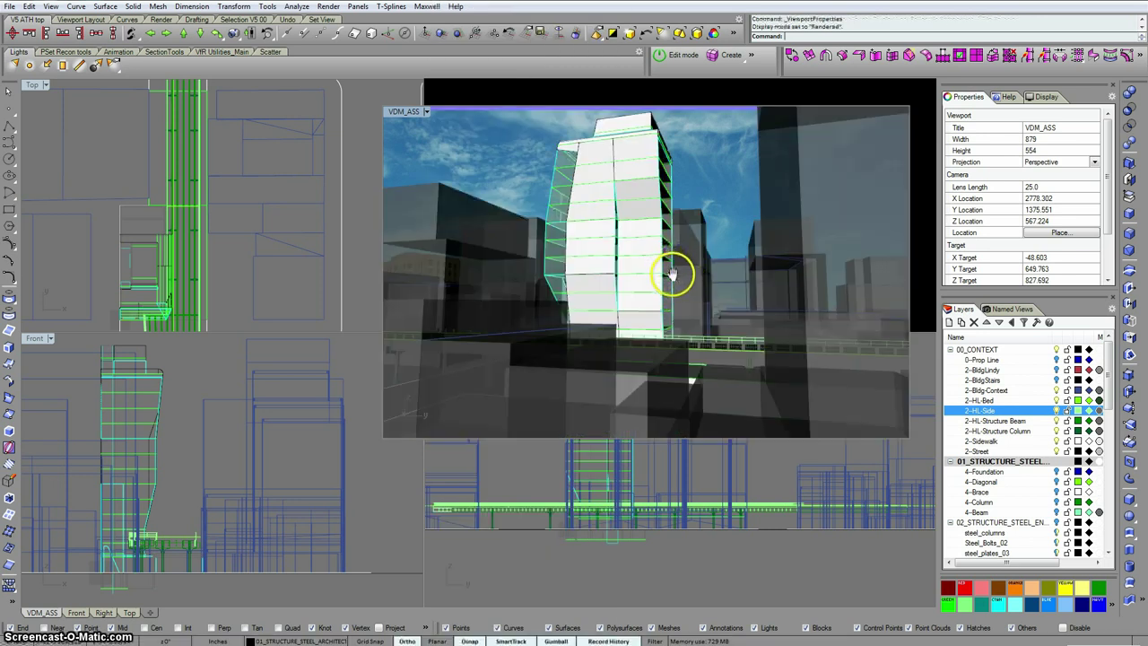
right_click_drag(672, 277, 571, 310)
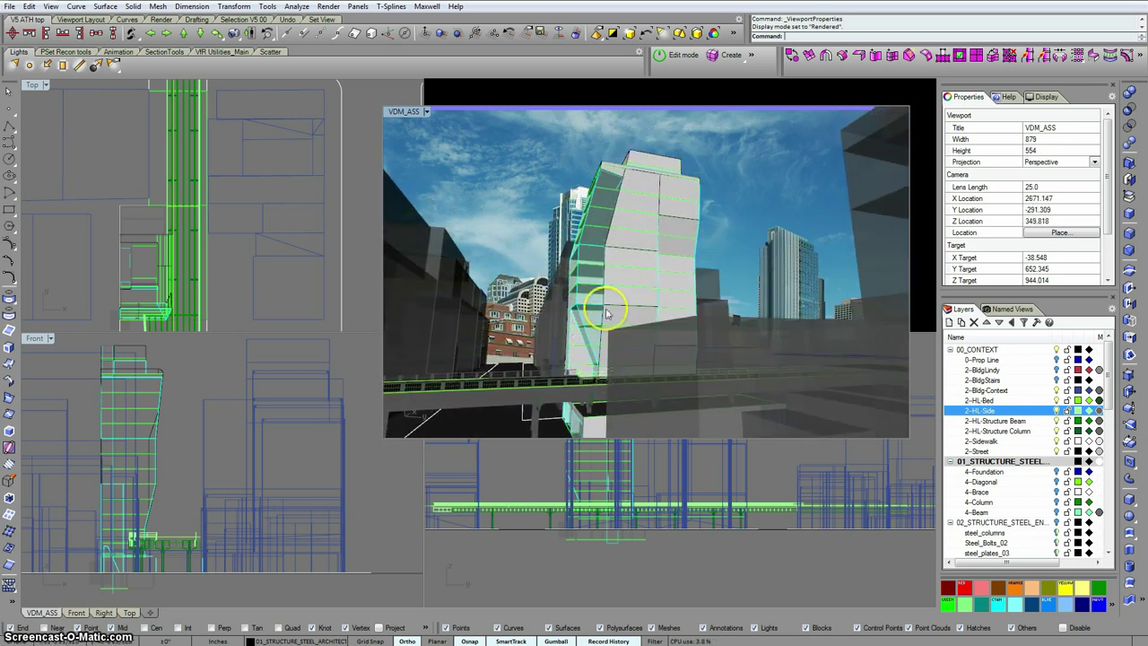
right_click(606, 310)
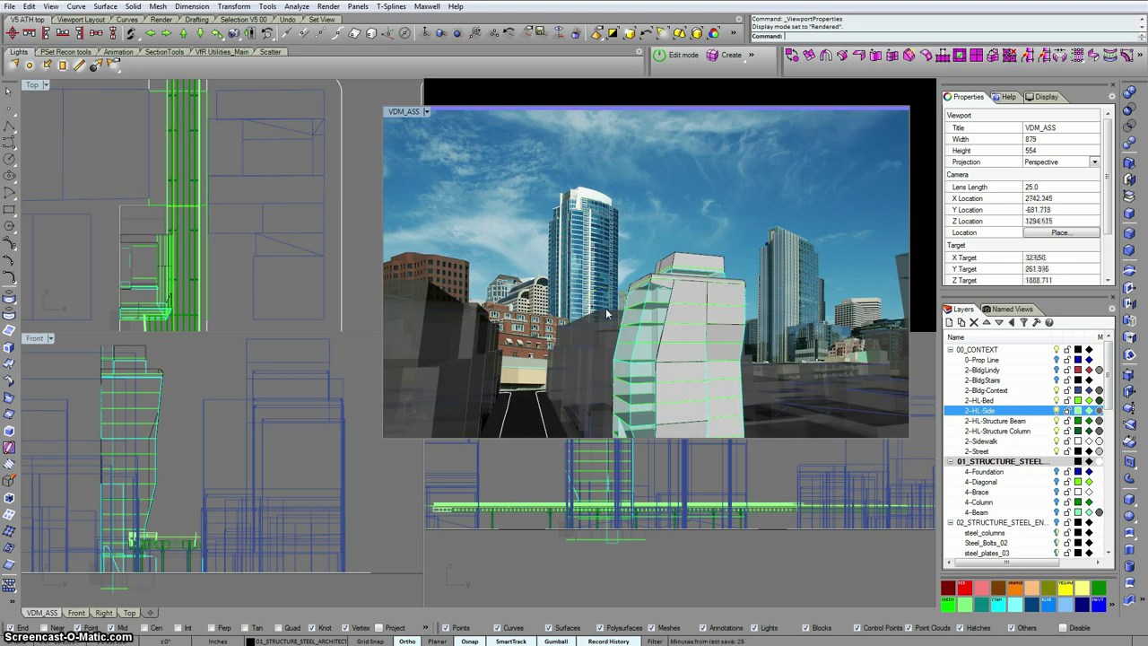
mouse_move(606, 313)
right_mouse_down("shift")
mouse_move(592, 312)
mouse_move(589, 243)
mouse_move(587, 313)
mouse_move(592, 282)
mouse_move(607, 328)
right_mouse_up("shift")
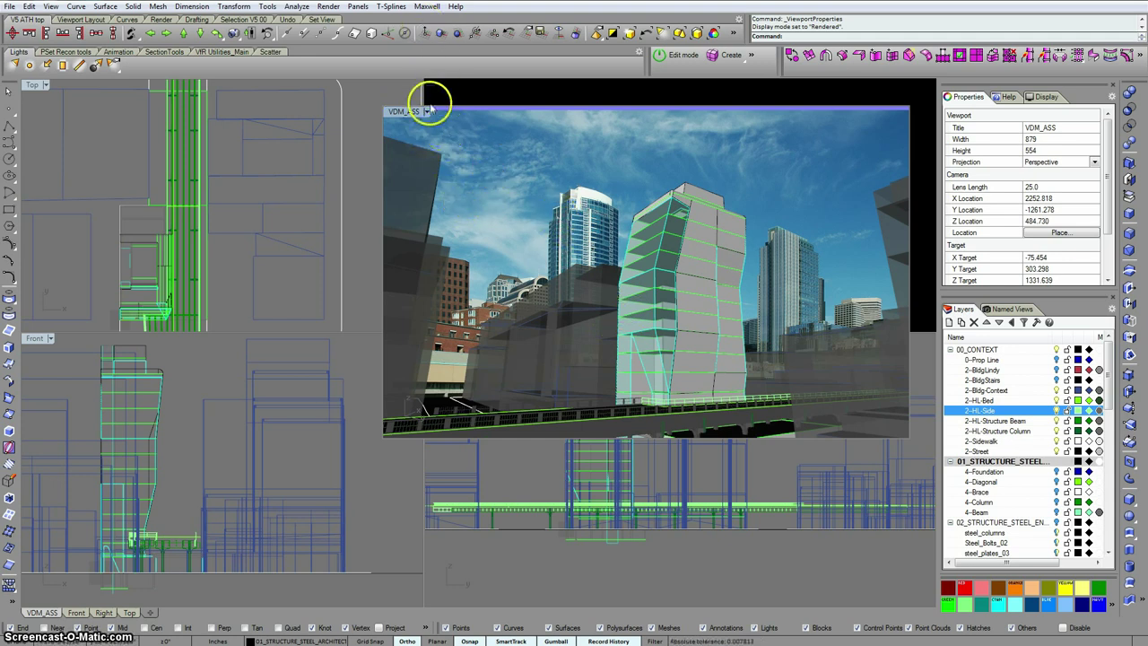
Step: Open the Maxwell Fire window with the Fire command and enable the interactive render
left_click(455, 7)
left_click(833, 39)
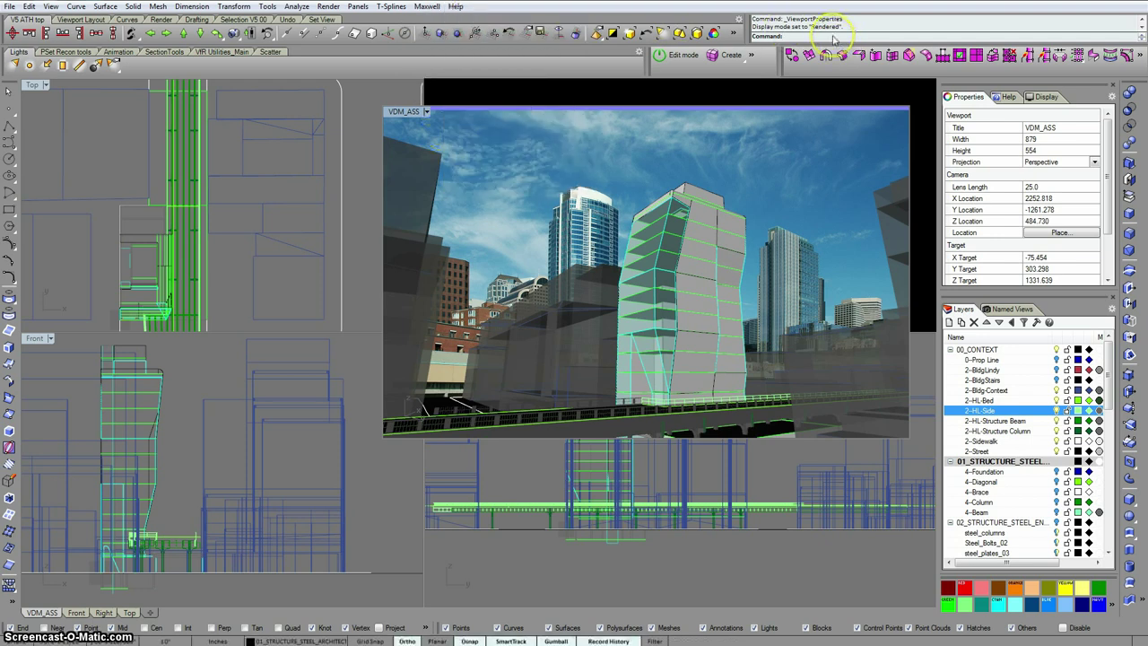
type("Fire")
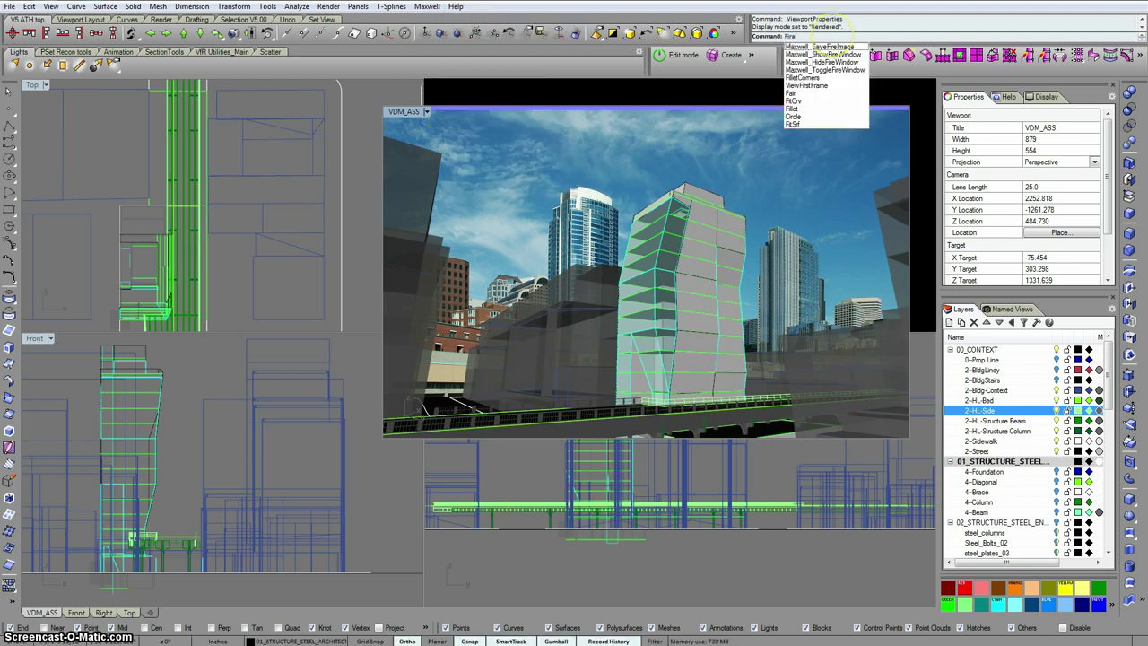
left_click(823, 69)
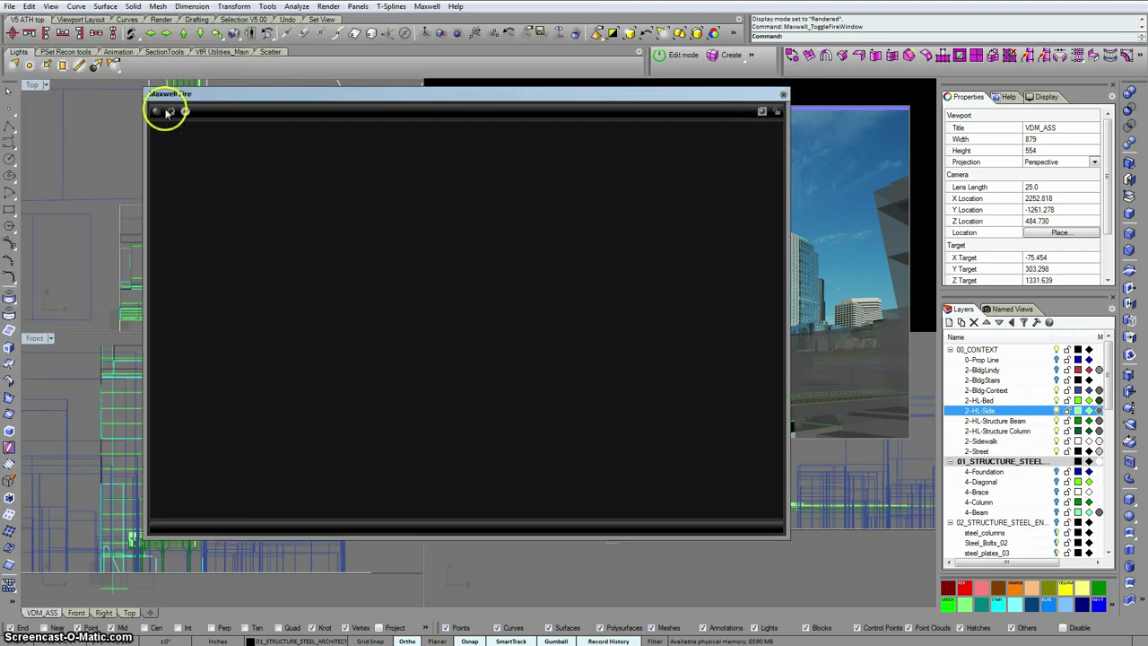
left_click(157, 111)
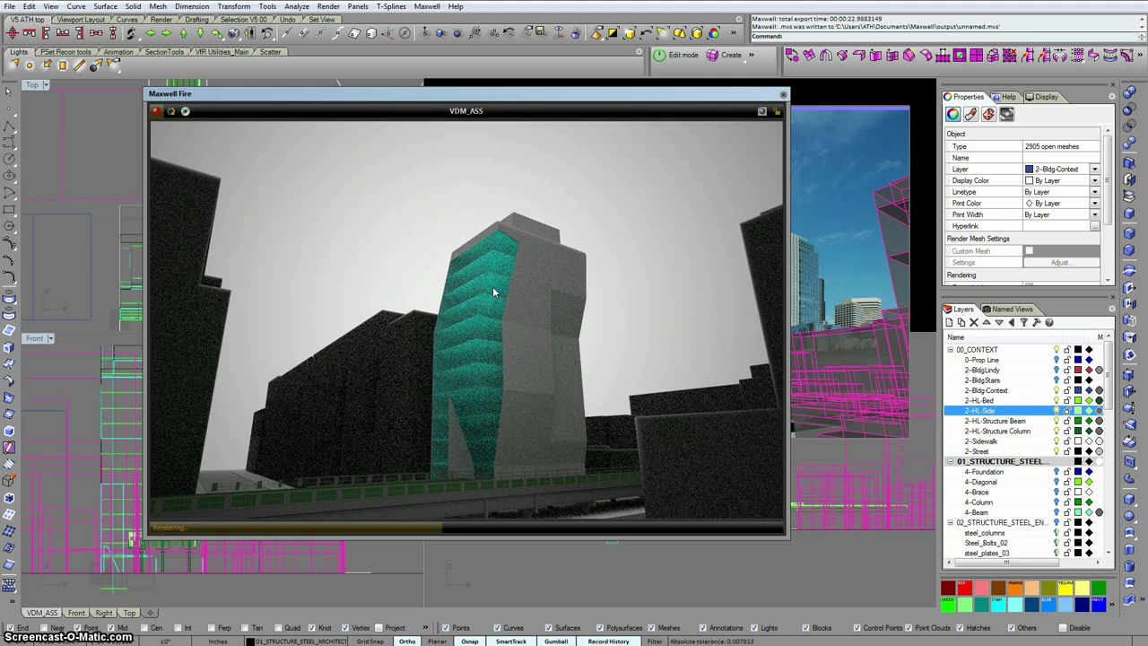
Step: Open the Maxwell Scene Manager from Plugin Windows and move it off the render preview
left_click(478, 285)
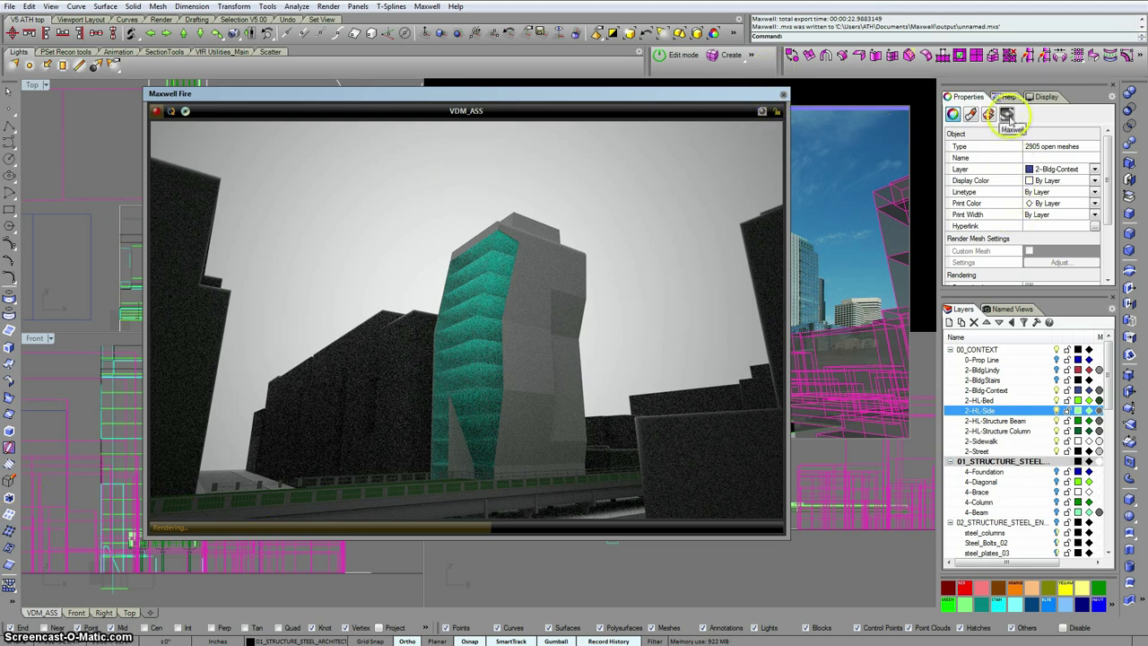
left_click(928, 104)
left_click(428, 7)
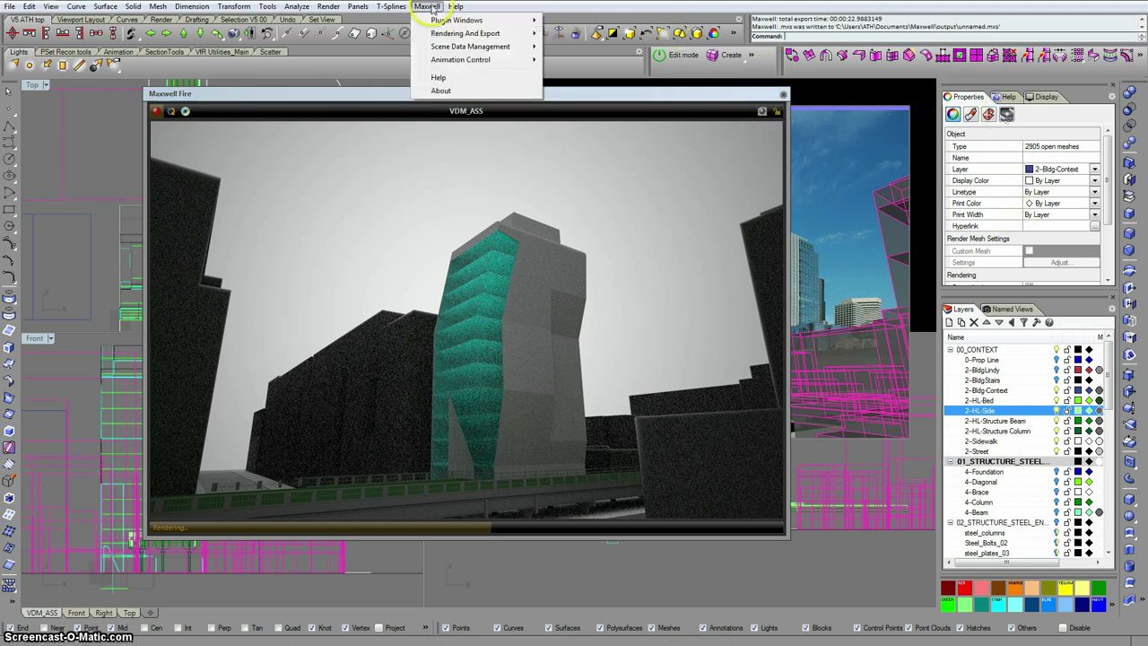
mouse_move(439, 36)
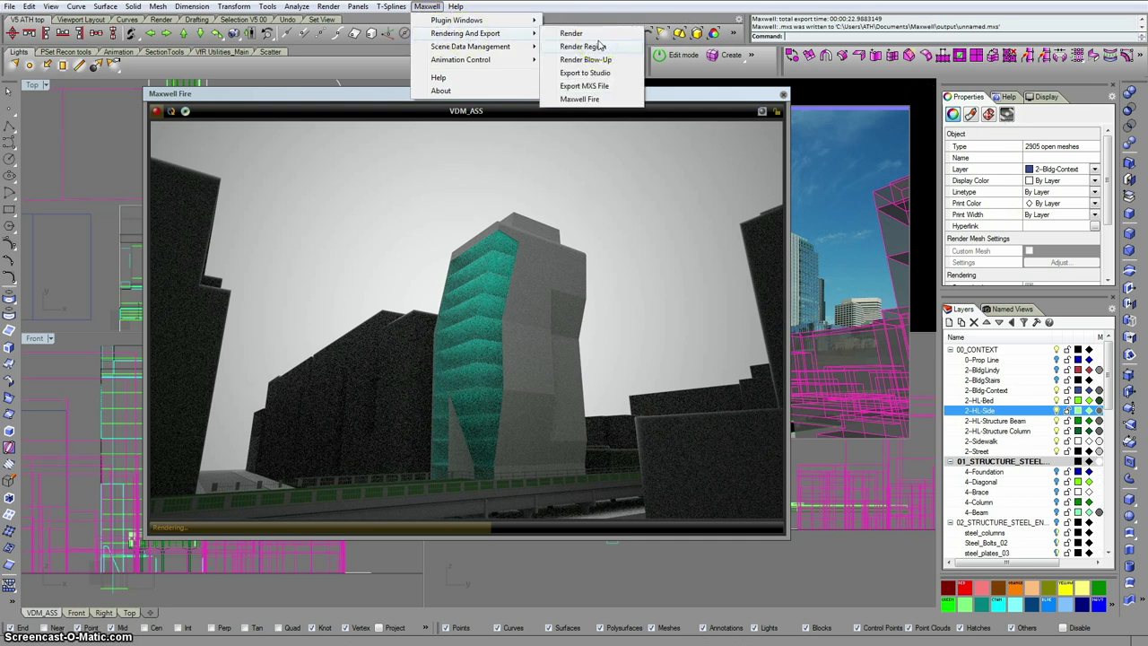
left_click(507, 24)
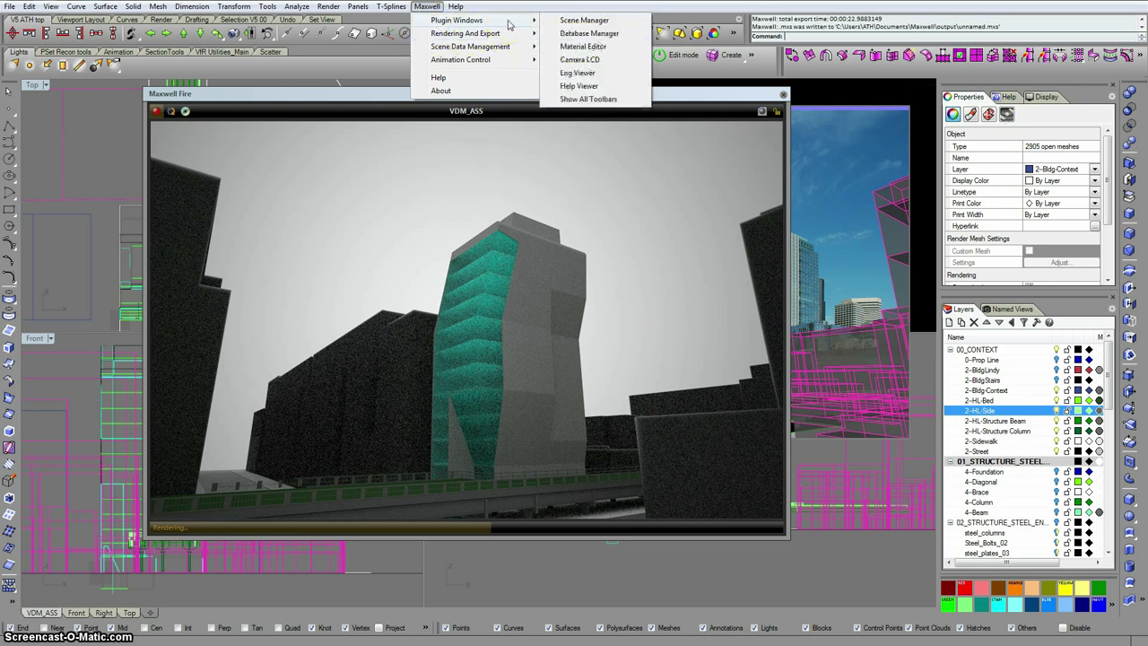
left_click(615, 25)
left_click_drag(296, 4, 884, 210)
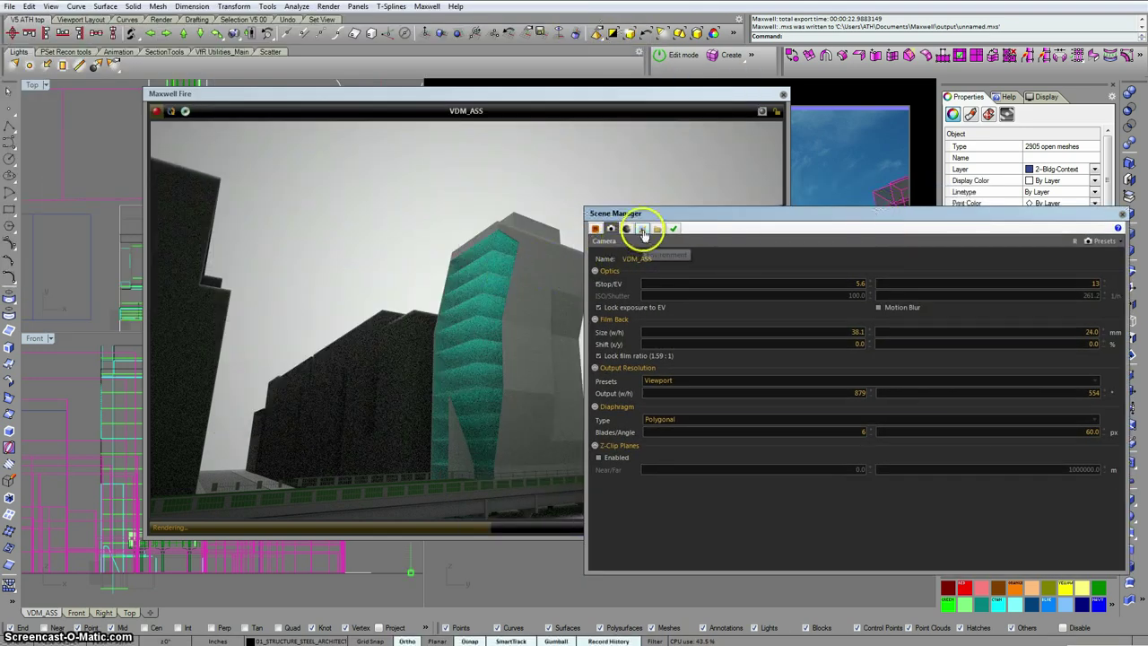
Step: Set the environment type to Physical Sky with Use Sun enabled
left_click(642, 229)
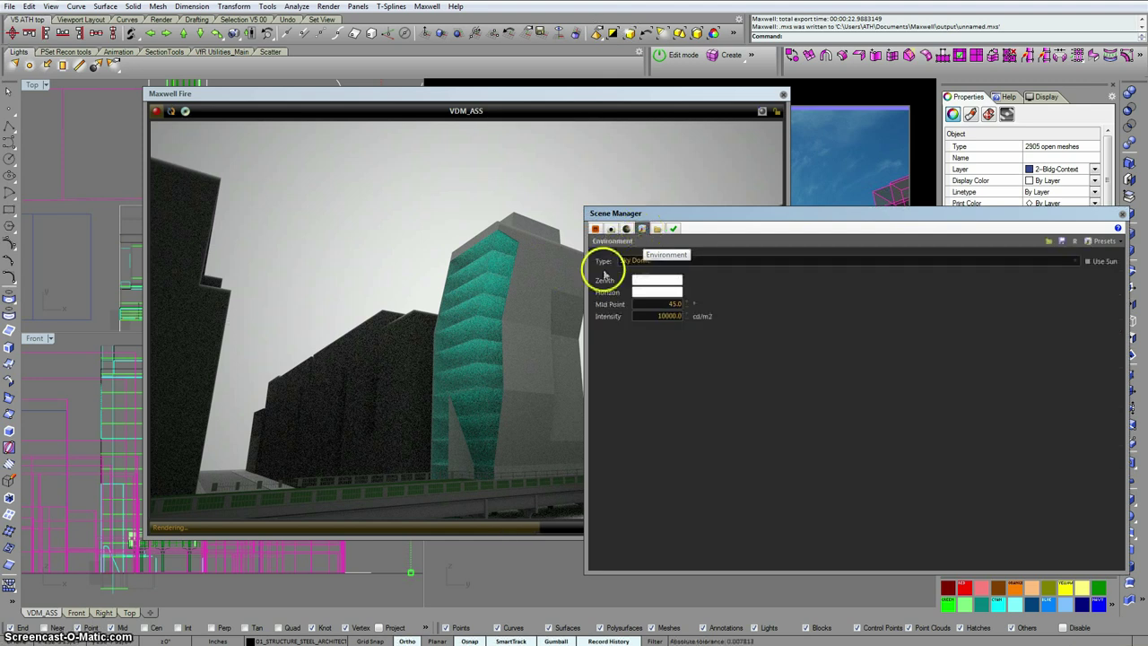
left_click_drag(584, 271, 628, 265)
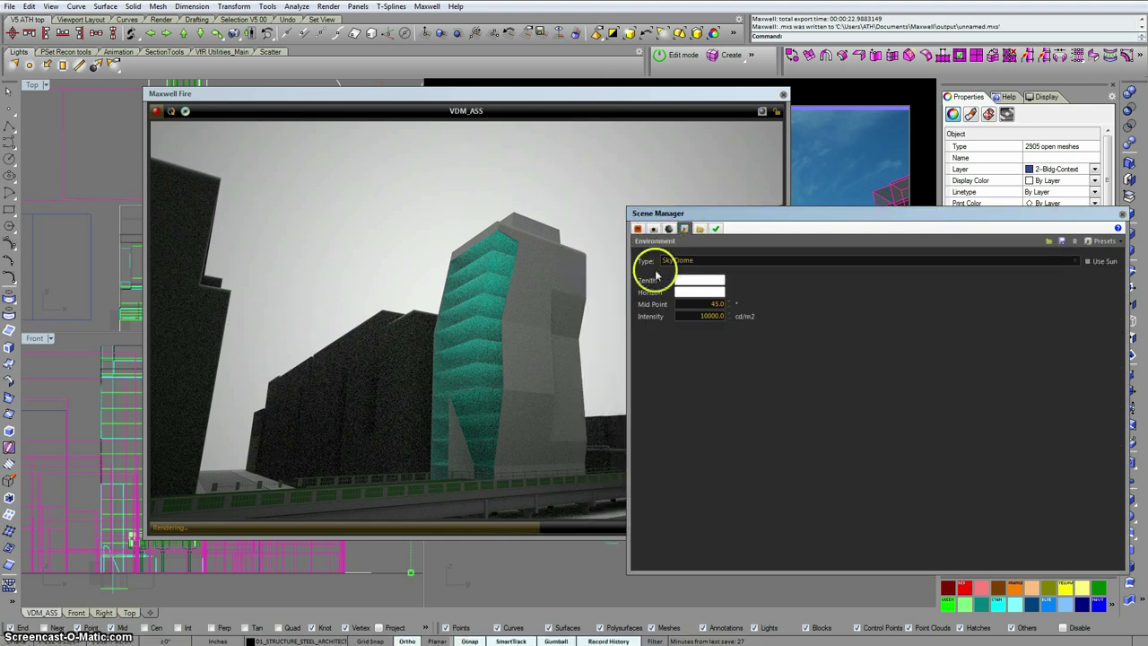
left_click(684, 260)
left_click(689, 284)
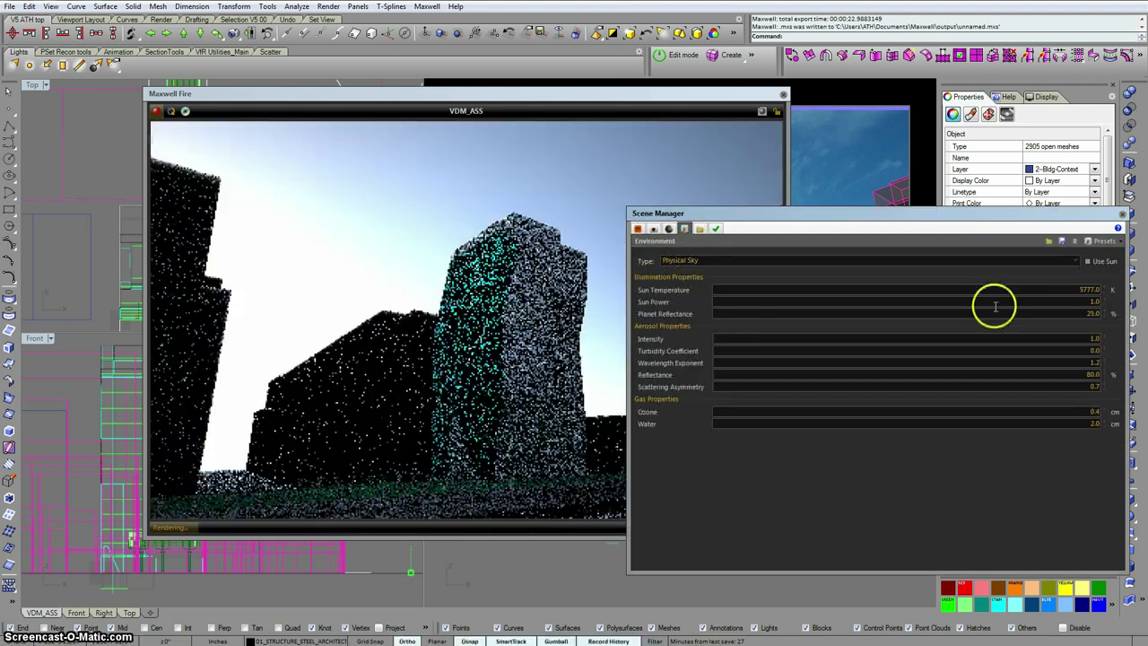
left_click(1087, 262)
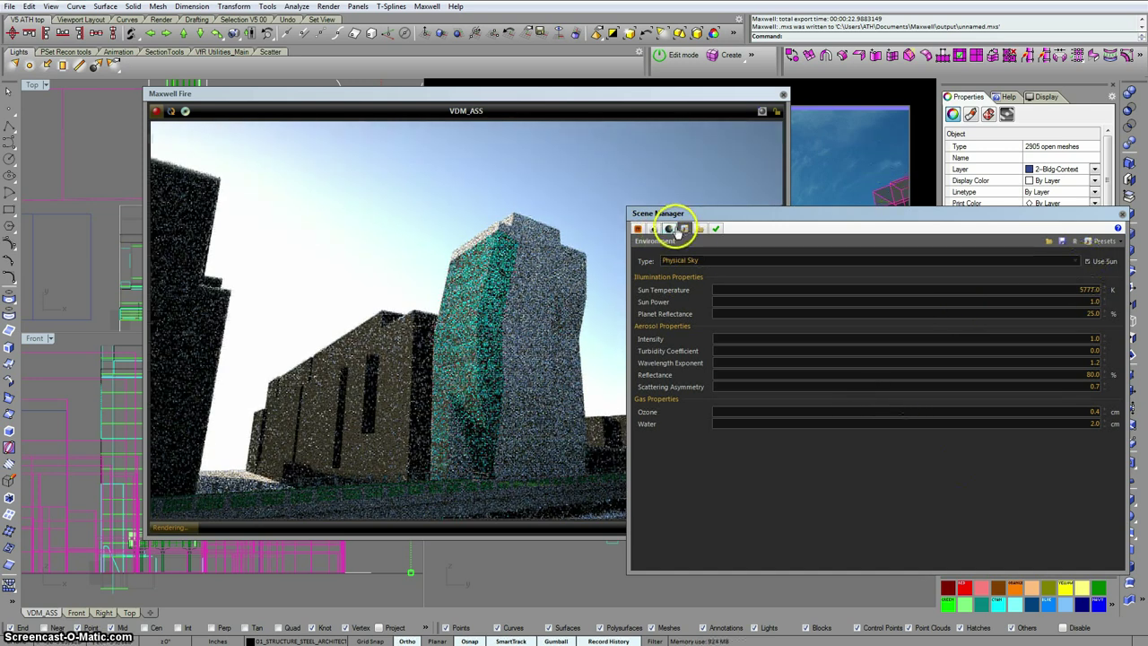
Step: Rearrange the Scene Manager and Fire preview windows around the viewport
left_click_drag(784, 221, 812, 563)
left_click_drag(641, 96, 544, 313)
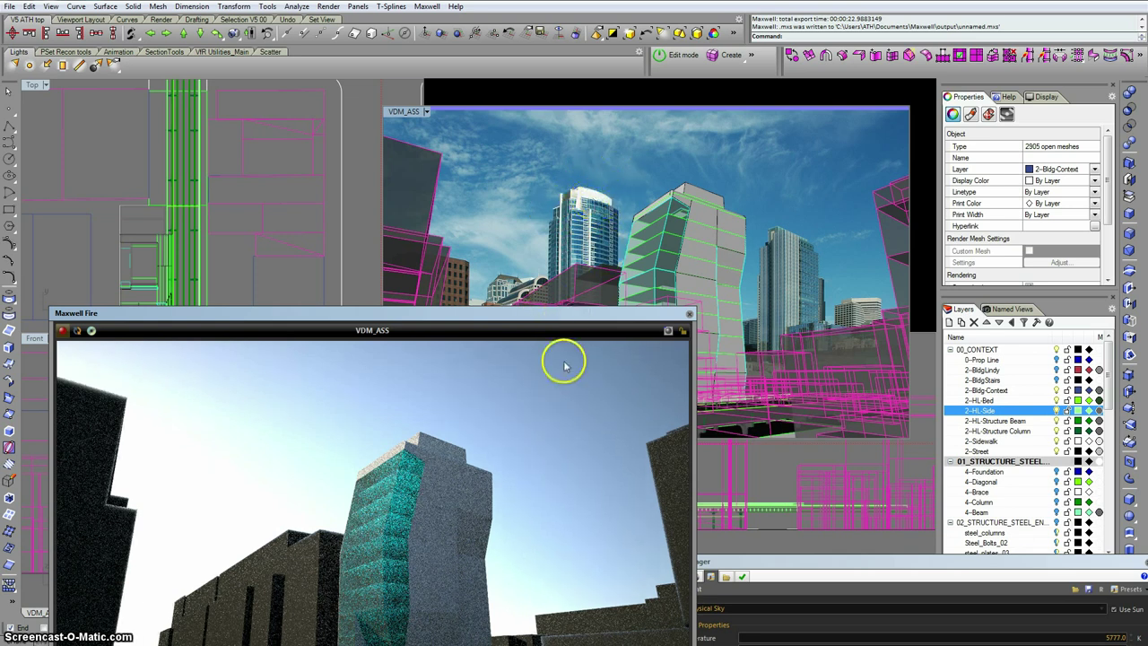
left_click_drag(556, 316, 548, 165)
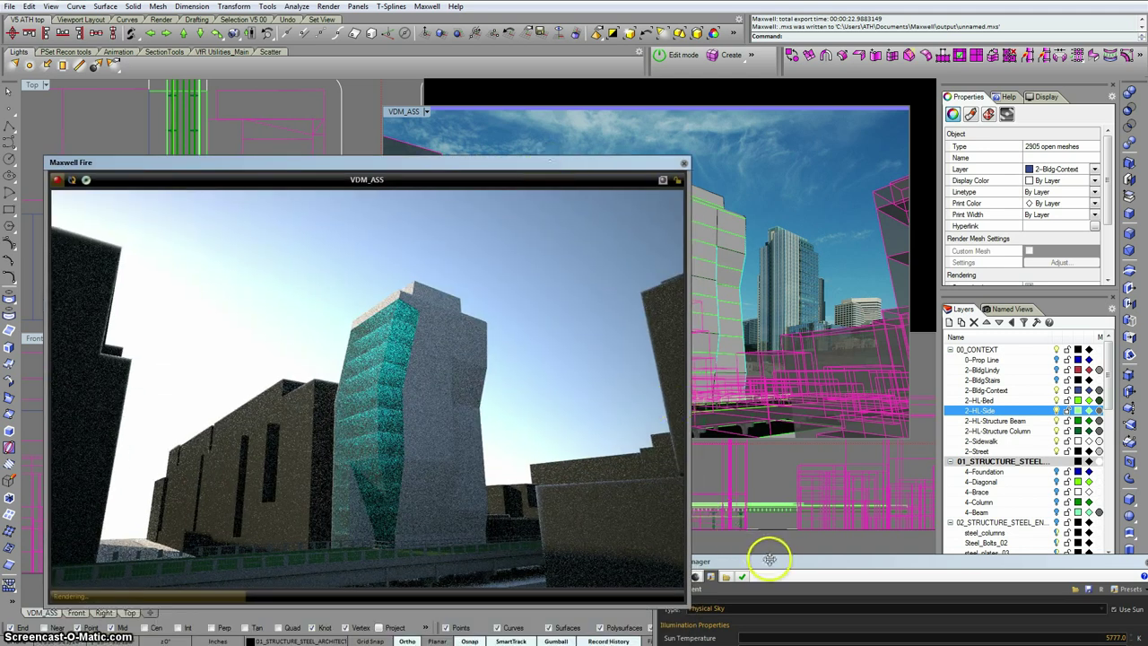
left_click_drag(763, 558, 768, 251)
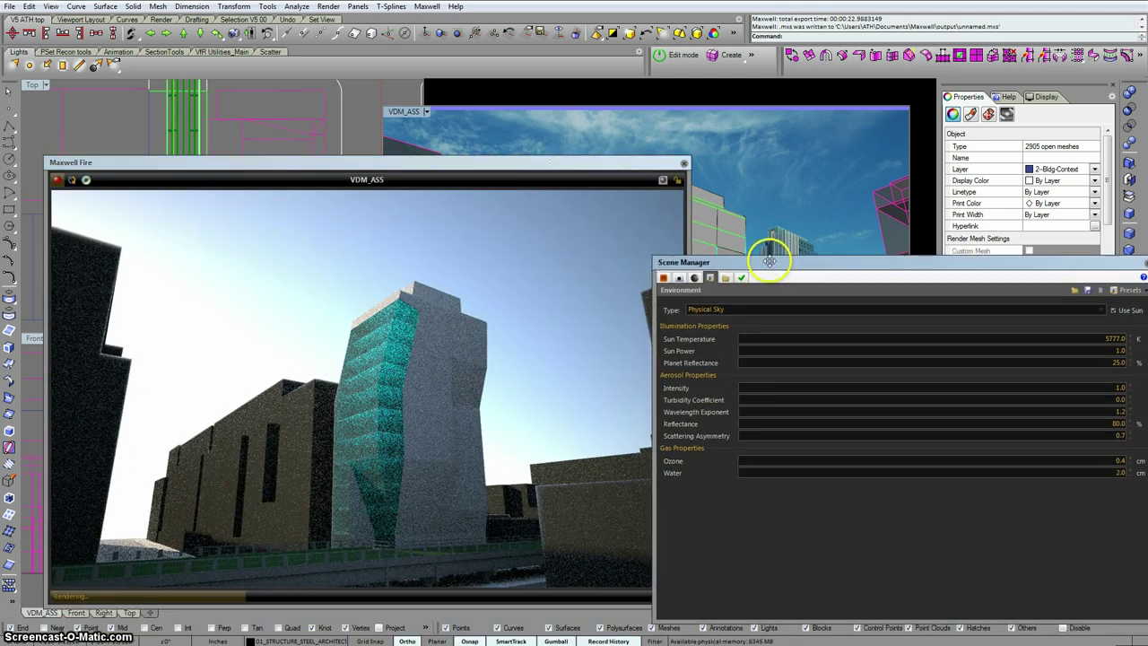
Step: Turn the Maxwell sun globe to the USA-NYC-Central Park preset, March 21 at 8:14 AM
left_click(693, 278)
left_click_drag(923, 471, 820, 442)
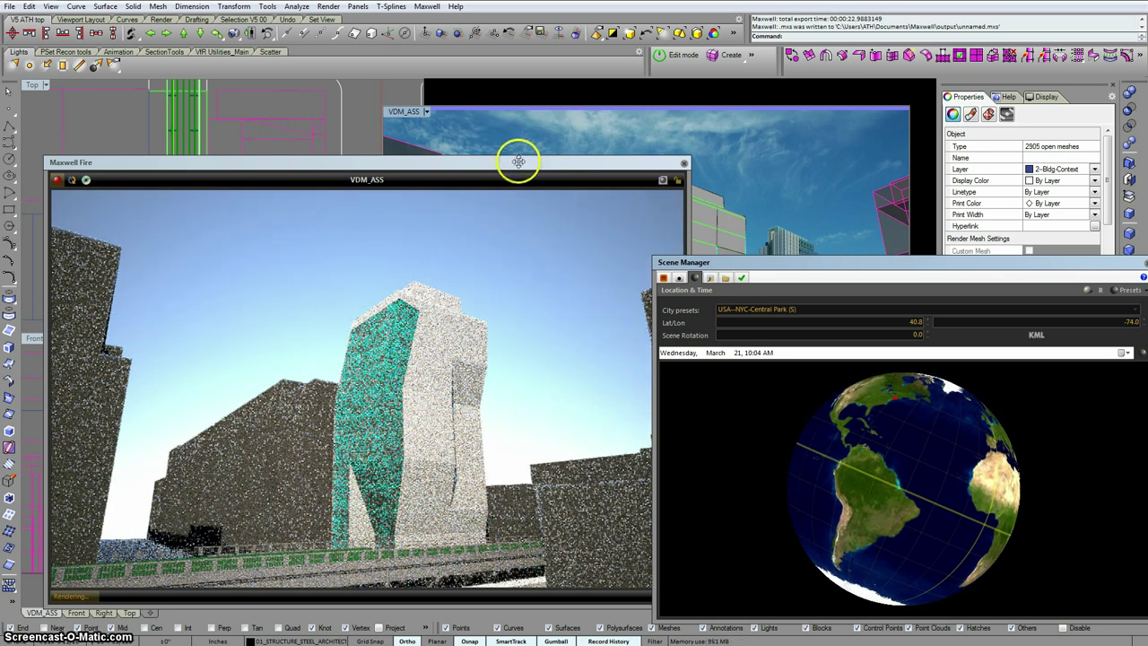
left_click_drag(518, 161, 516, 227)
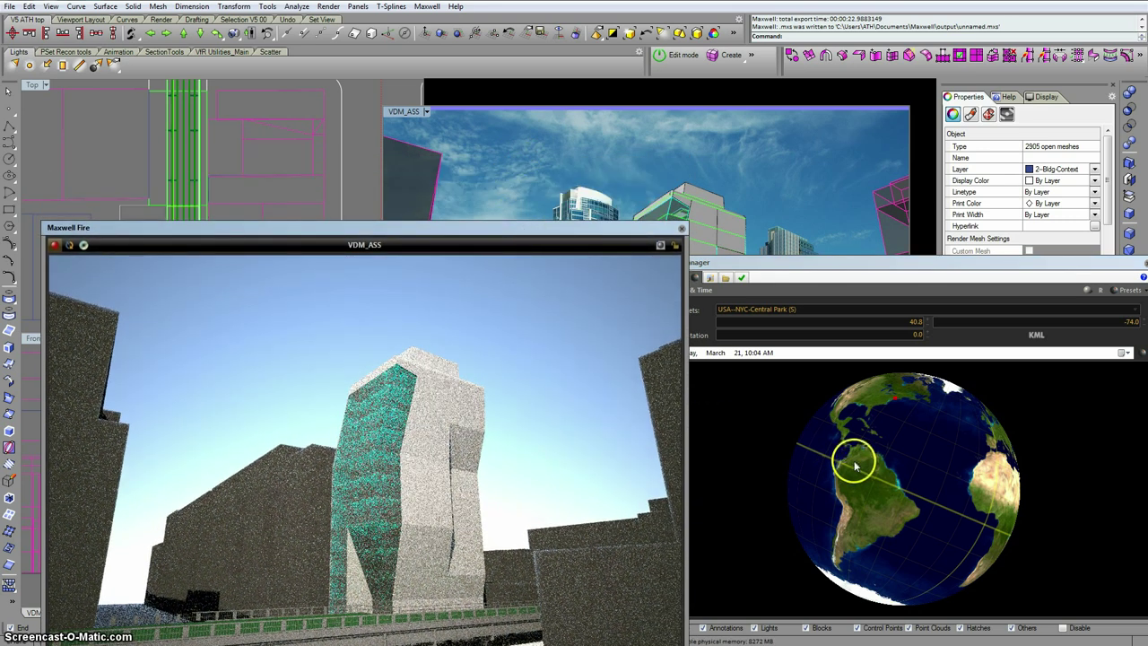
left_click_drag(861, 453, 830, 453)
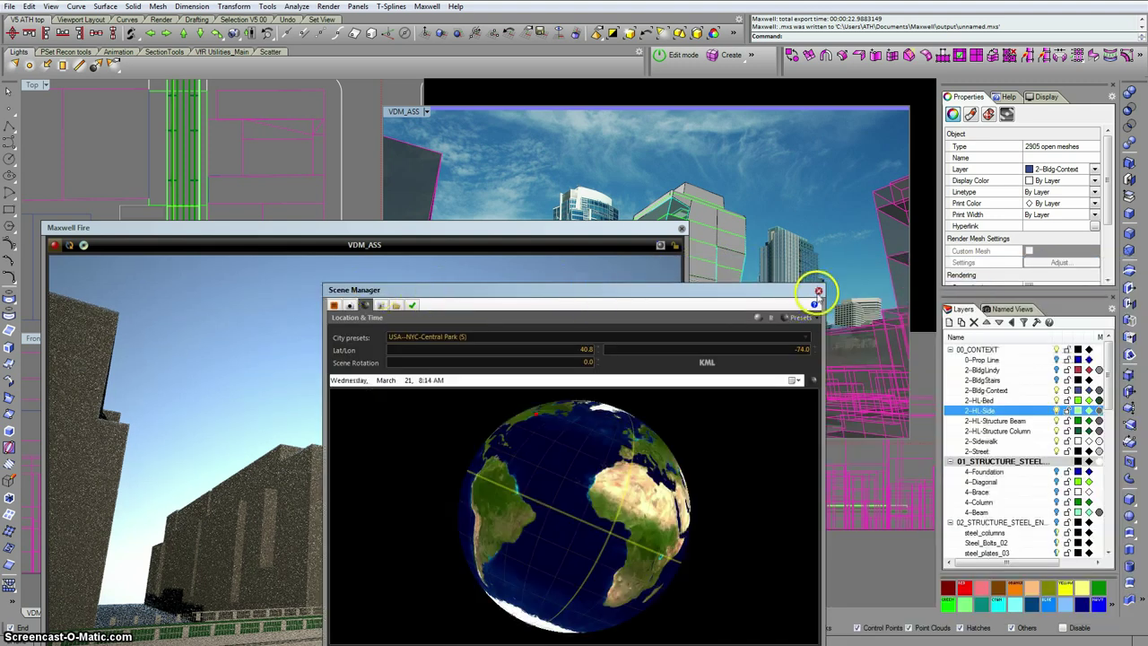
Step: Close the Scene Manager and the Maxwell Fire preview window
left_click(810, 289)
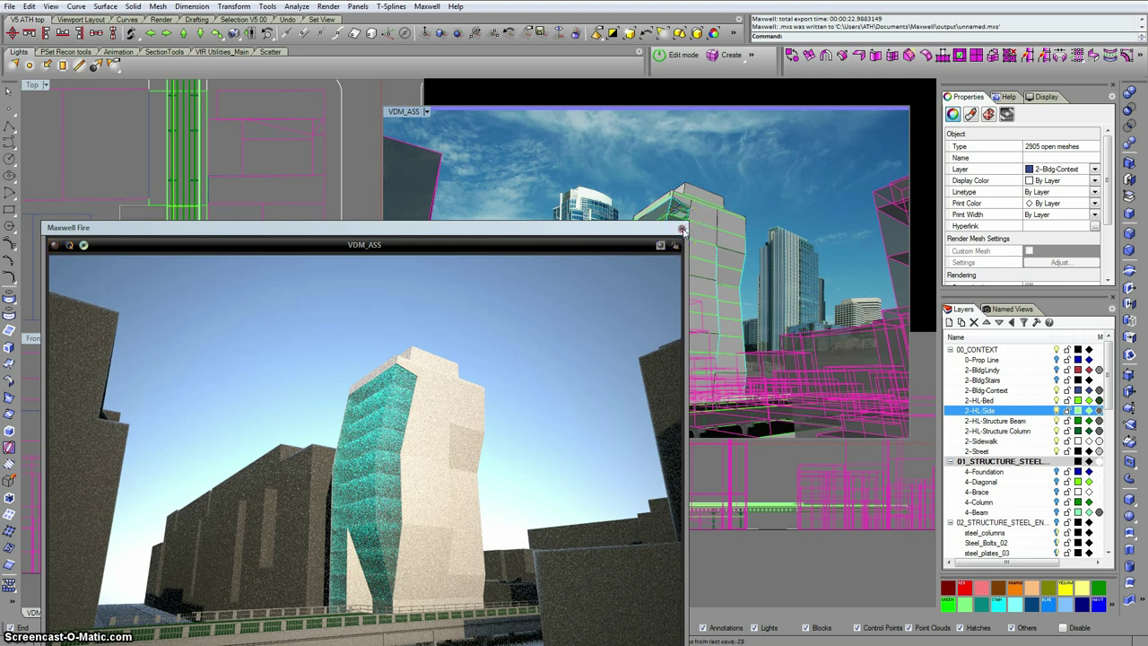
left_click(681, 230)
left_click(427, 7)
Step: Open the Maxwell Scene Manager on its Output page, moved aside from the viewports
mouse_move(448, 20)
left_click(628, 20)
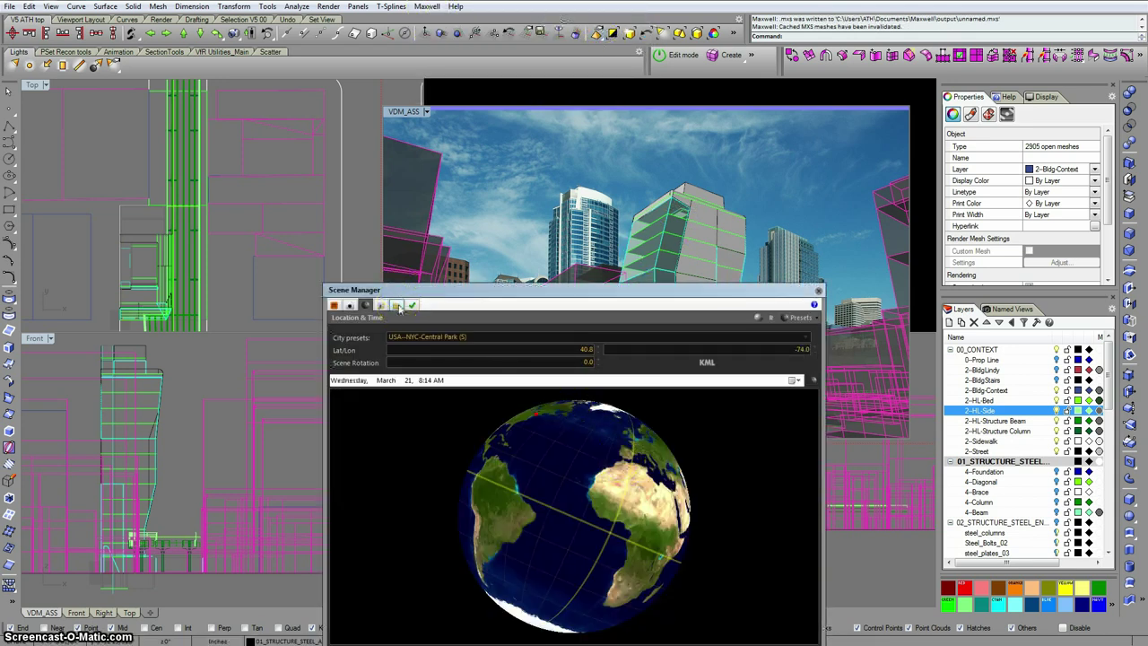
left_click(396, 305)
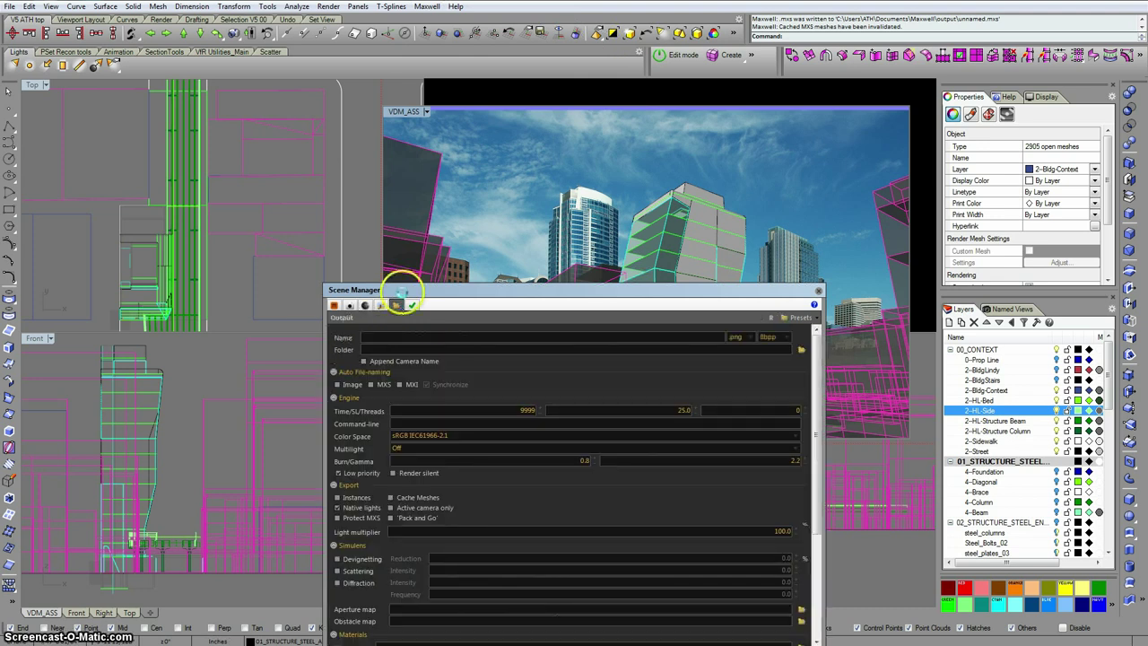
left_click_drag(382, 290, 595, 197)
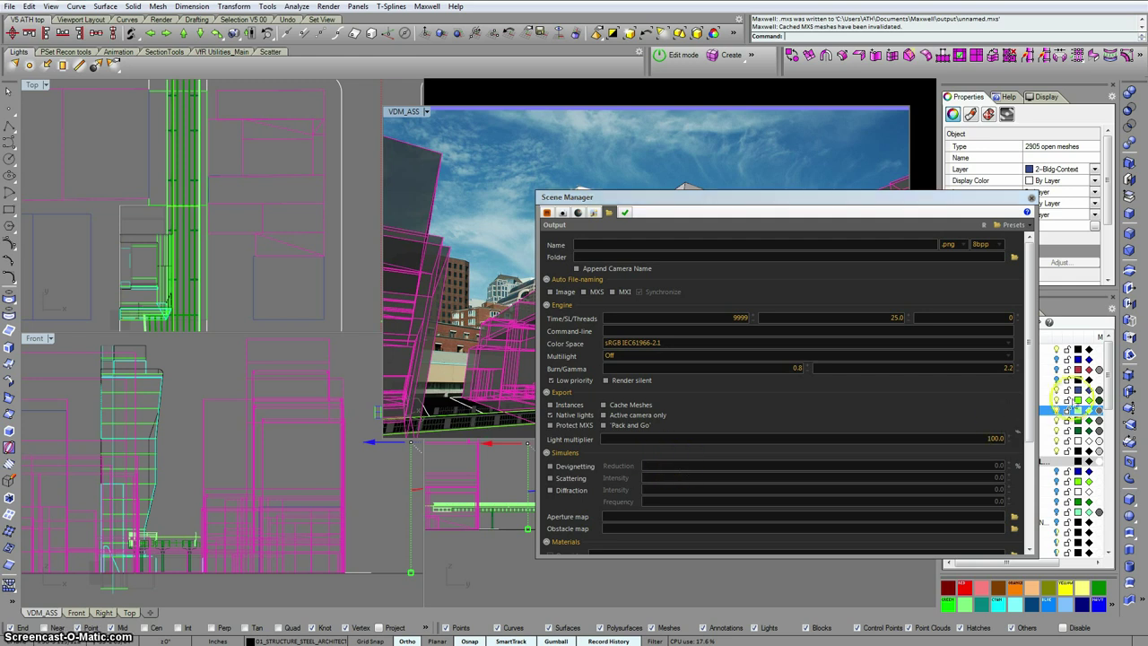
left_click_drag(1028, 346, 1026, 493)
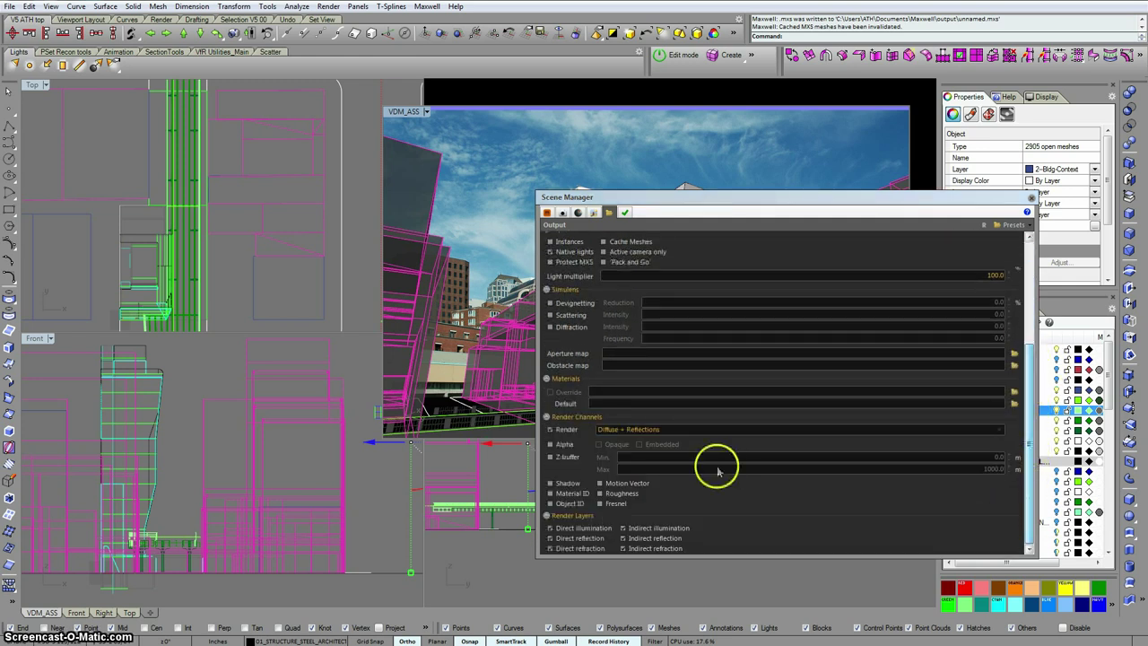
Step: Enable the Alpha and Z-buffer render channels and auto file-naming for Image and MXS output
left_click(566, 445)
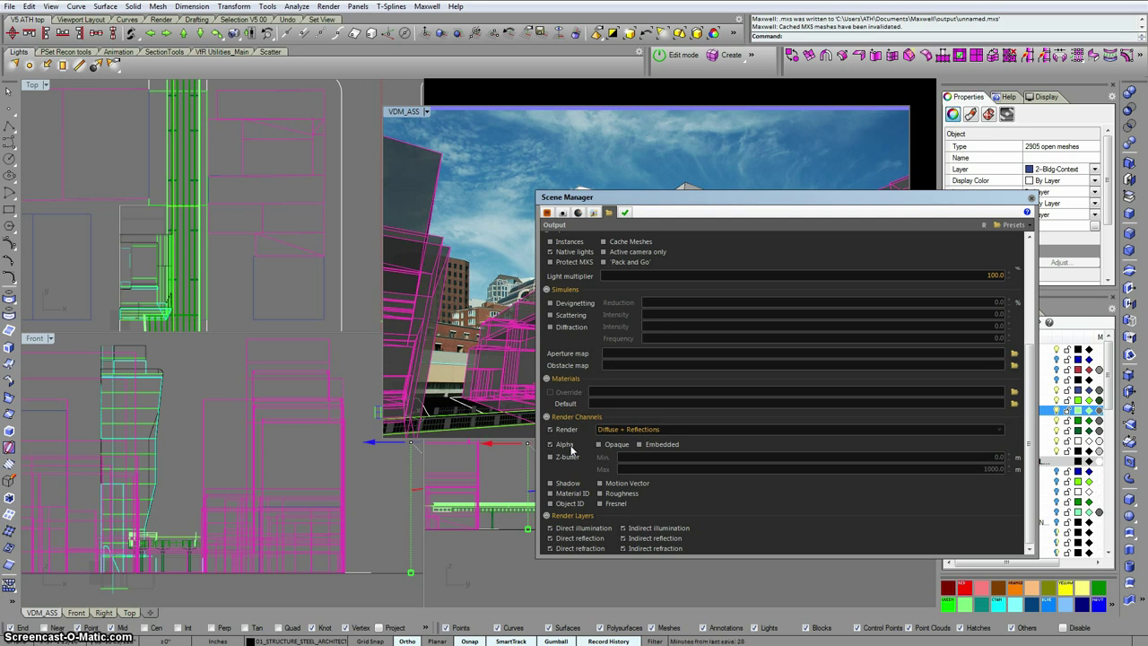
left_click(571, 459)
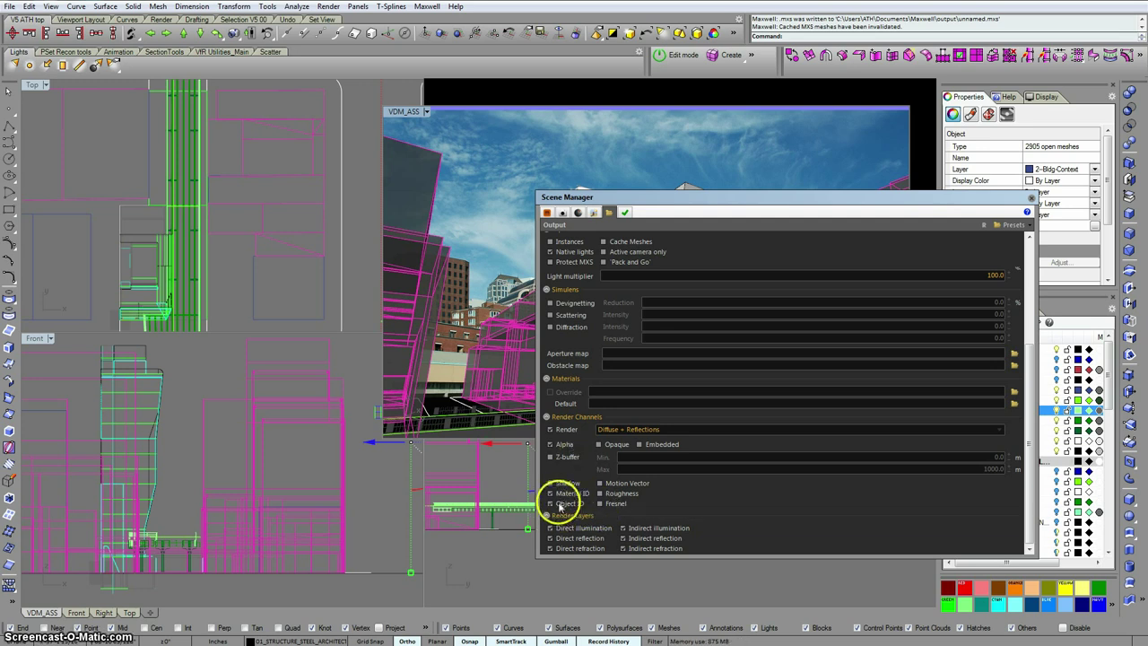
scroll(741, 437, "up", 3)
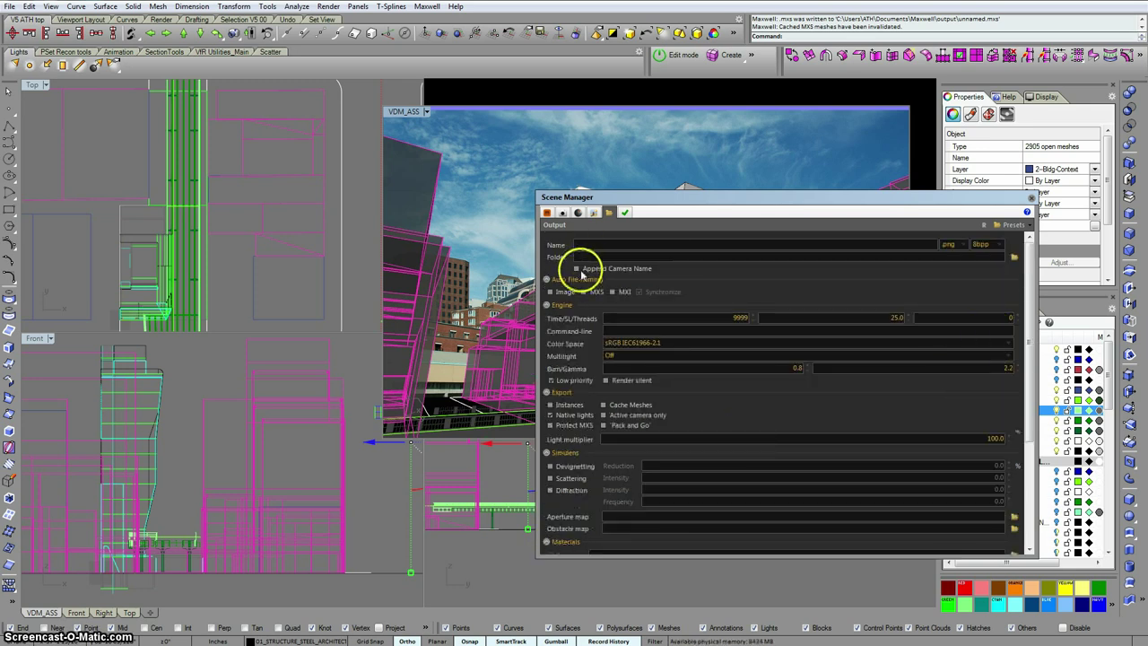
left_click(547, 279)
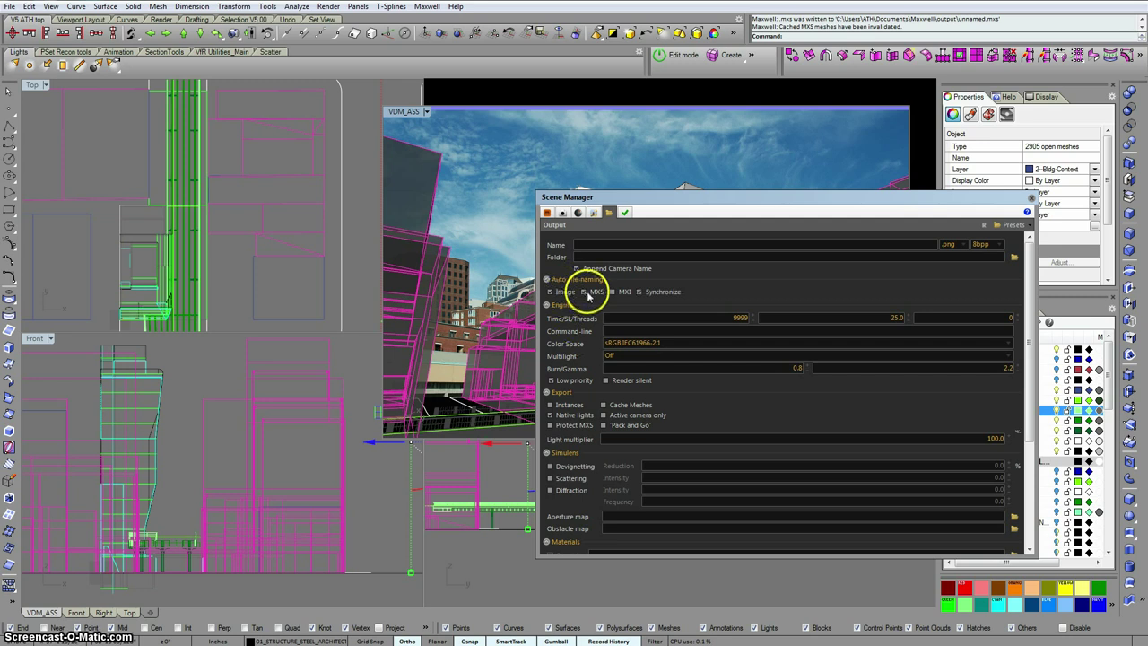
left_click_drag(793, 199, 653, 244)
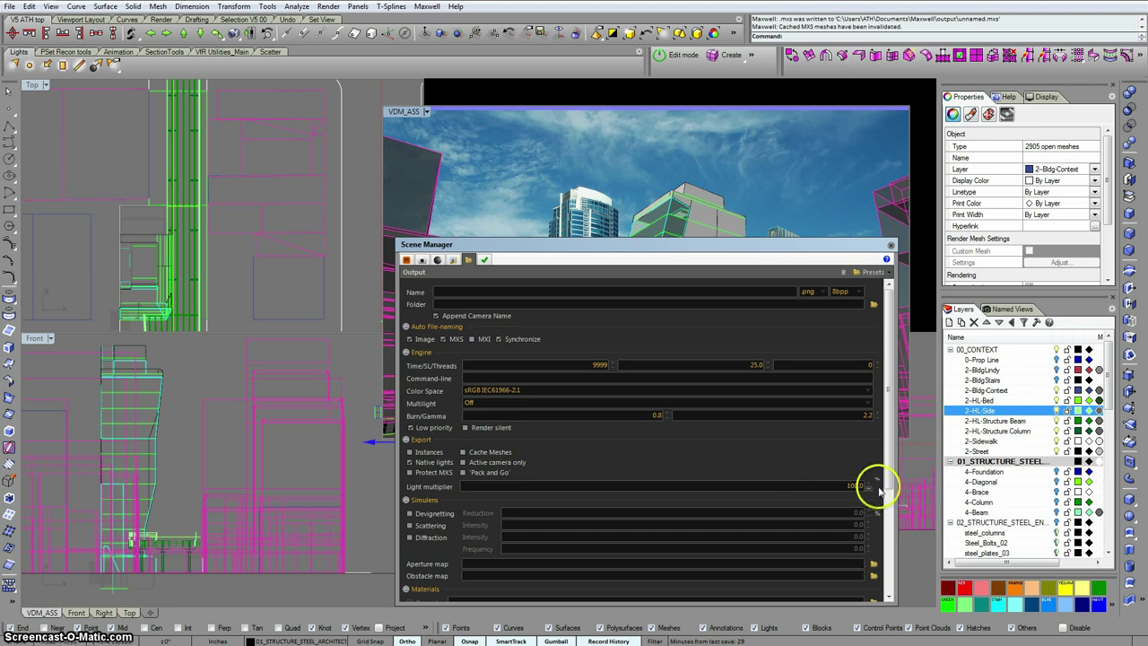
Step: Close the Maxwell scene settings, deselect the context meshes and hide the 00_CONTEXT layer
left_click(891, 246)
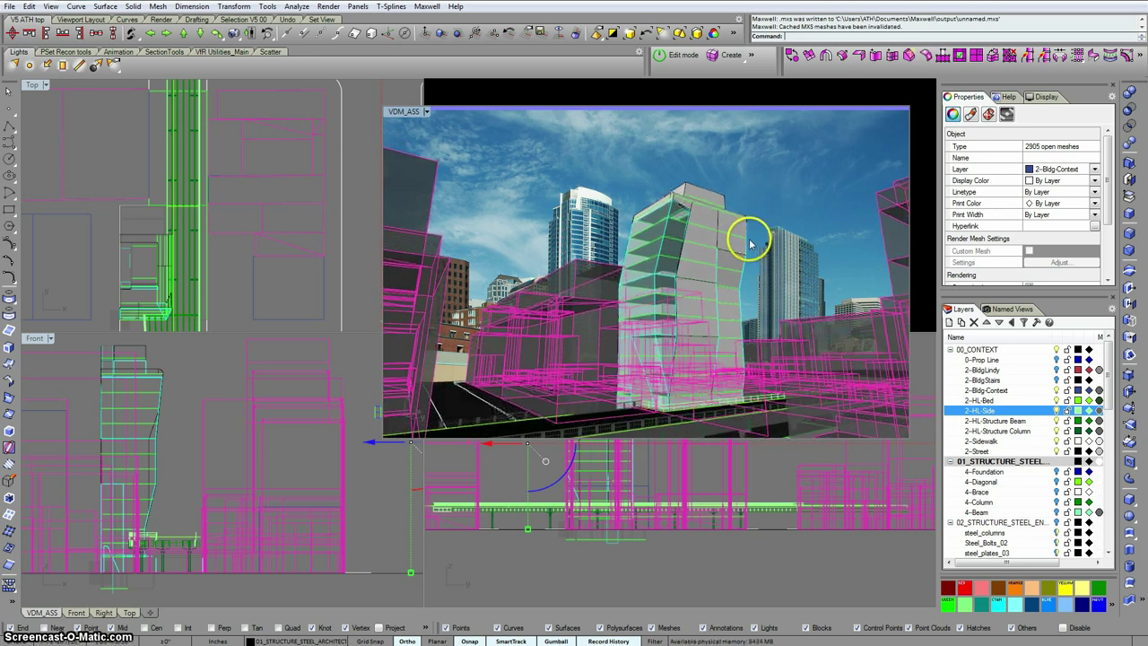
right_click_drag(750, 242, 743, 236, "shift")
left_click(762, 197)
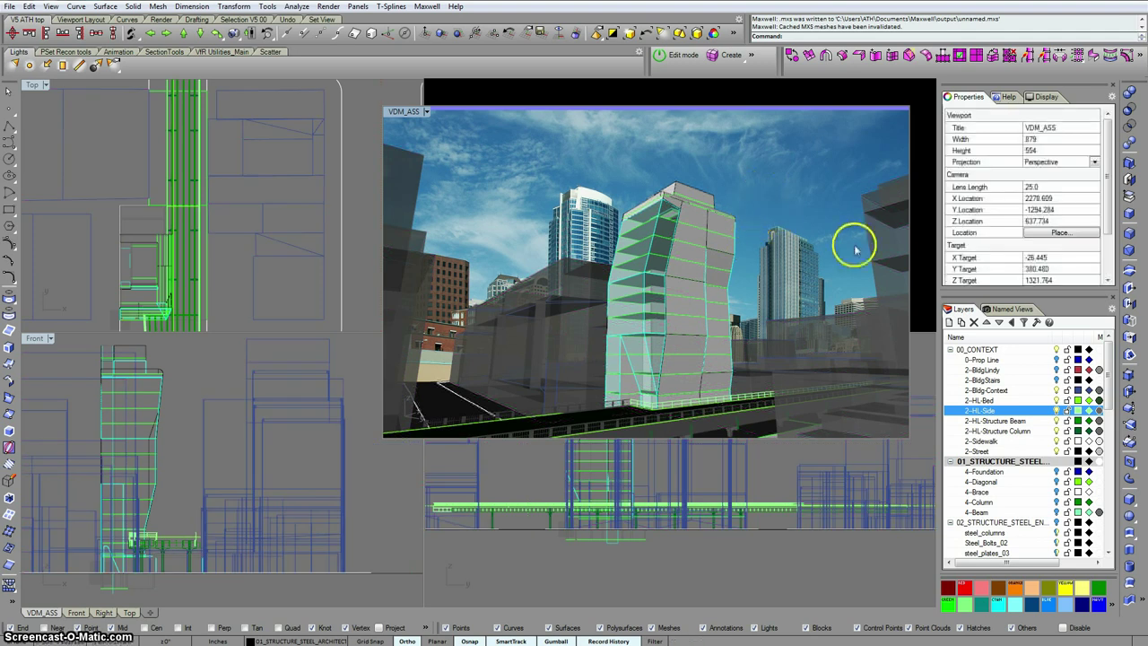
left_click(1056, 349)
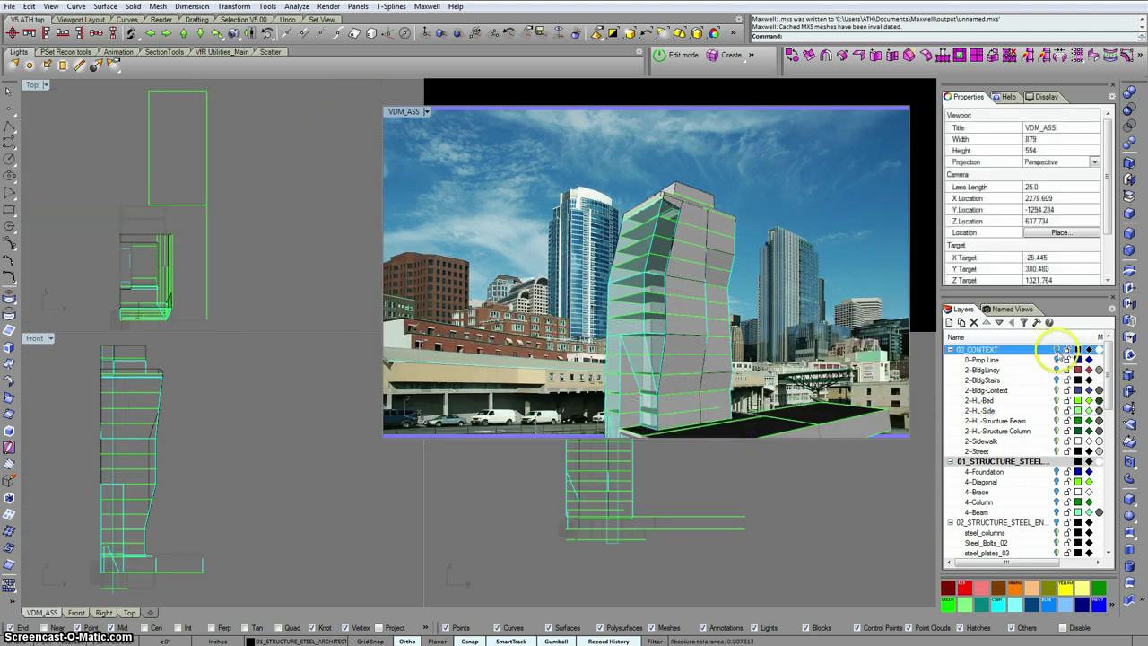
Step: Reframe the tower, show 00_CONTEXT again, and hide the 2-Bldg-Context layer
right_click_drag(797, 338, 734, 329)
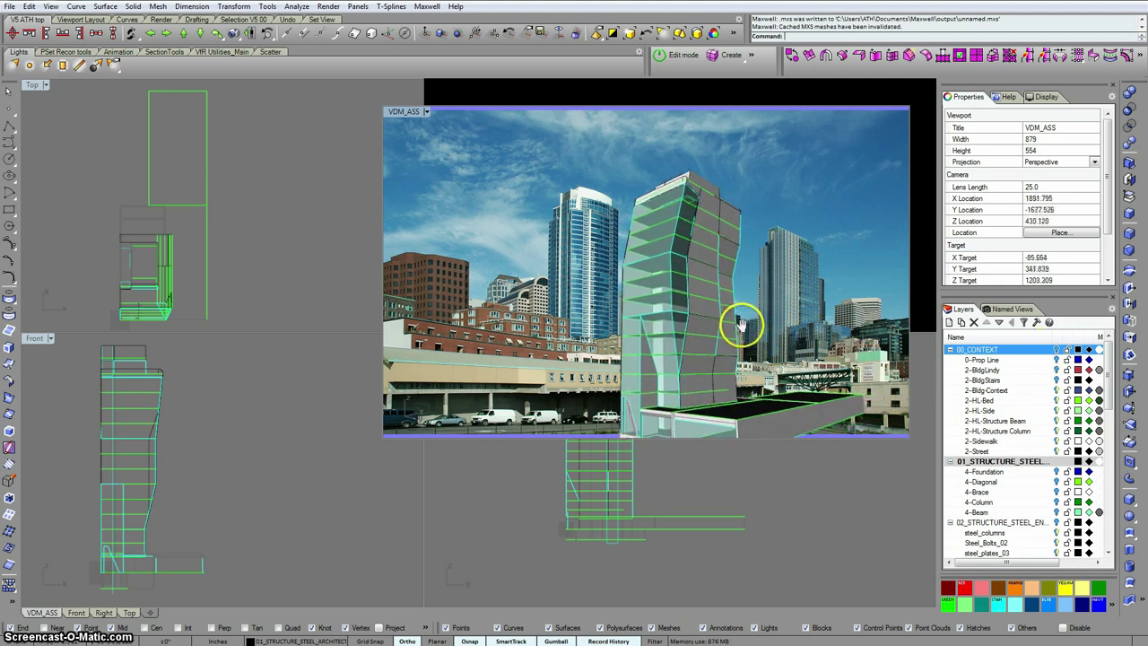
right_click_drag(741, 325, 741, 320, "shift")
scroll(740, 326, "up", 2)
left_click(1056, 350)
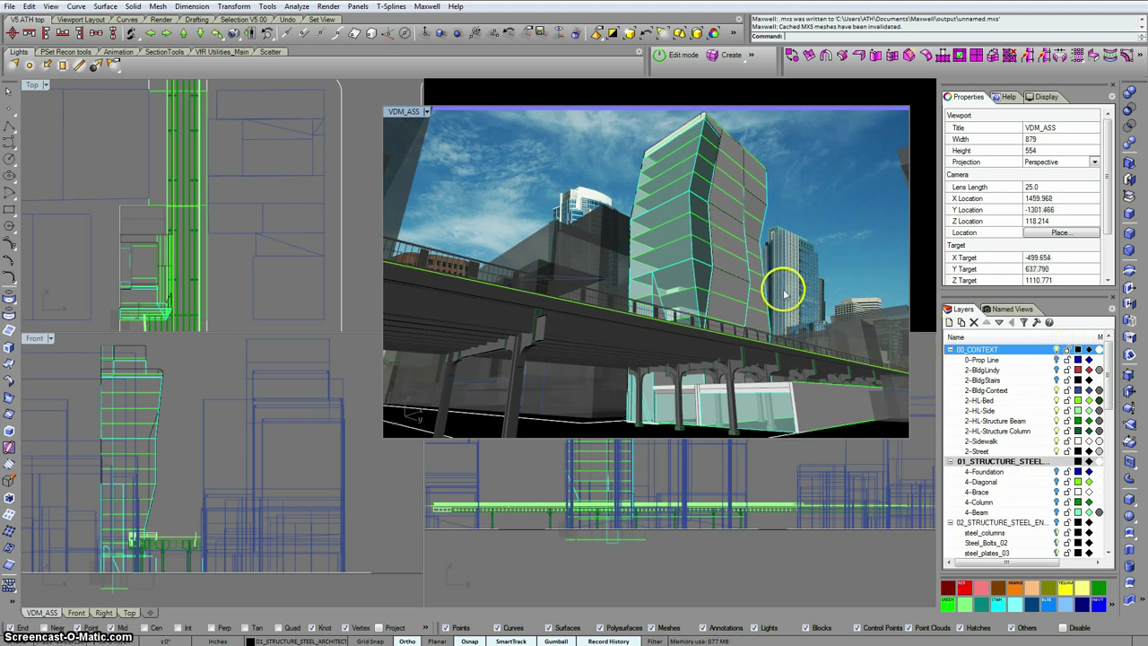
right_click_drag(781, 300, 782, 294)
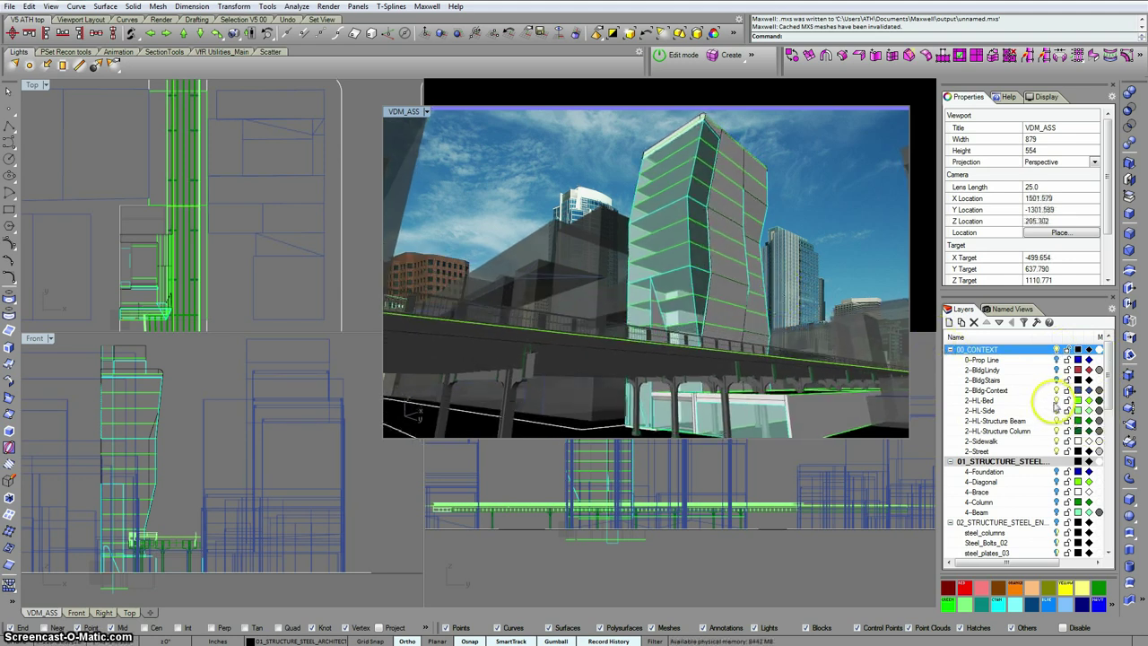
left_click(1057, 390)
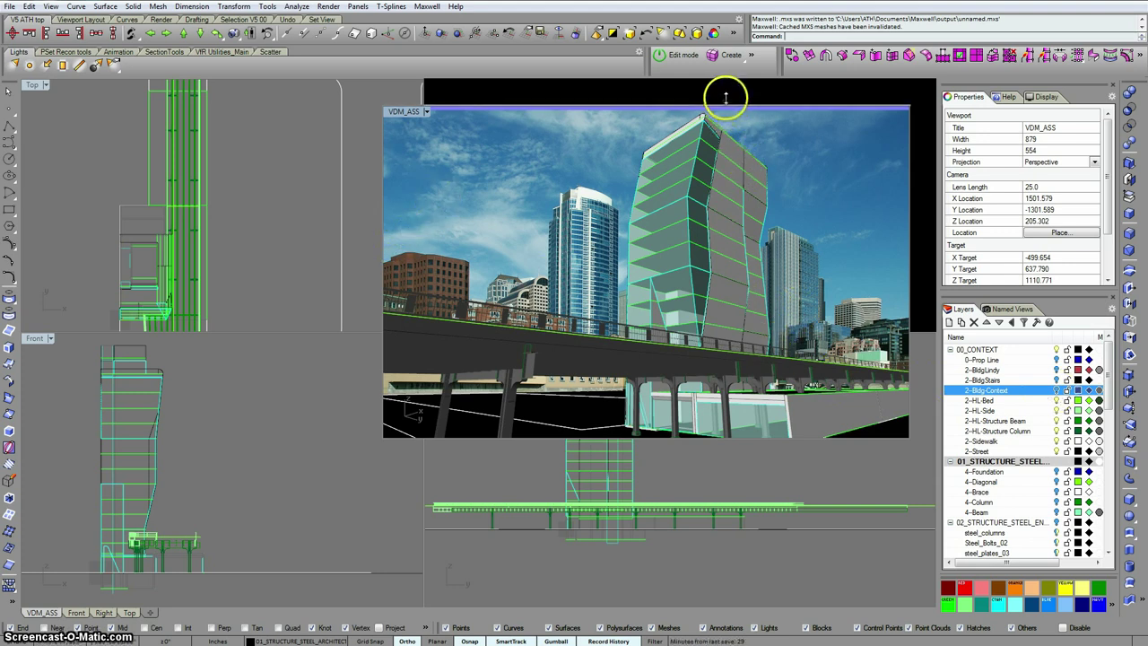
Step: Make the VDM_ASS viewport 879 wide by 542 high in the Properties Viewport section
left_click_drag(725, 96, 732, 114)
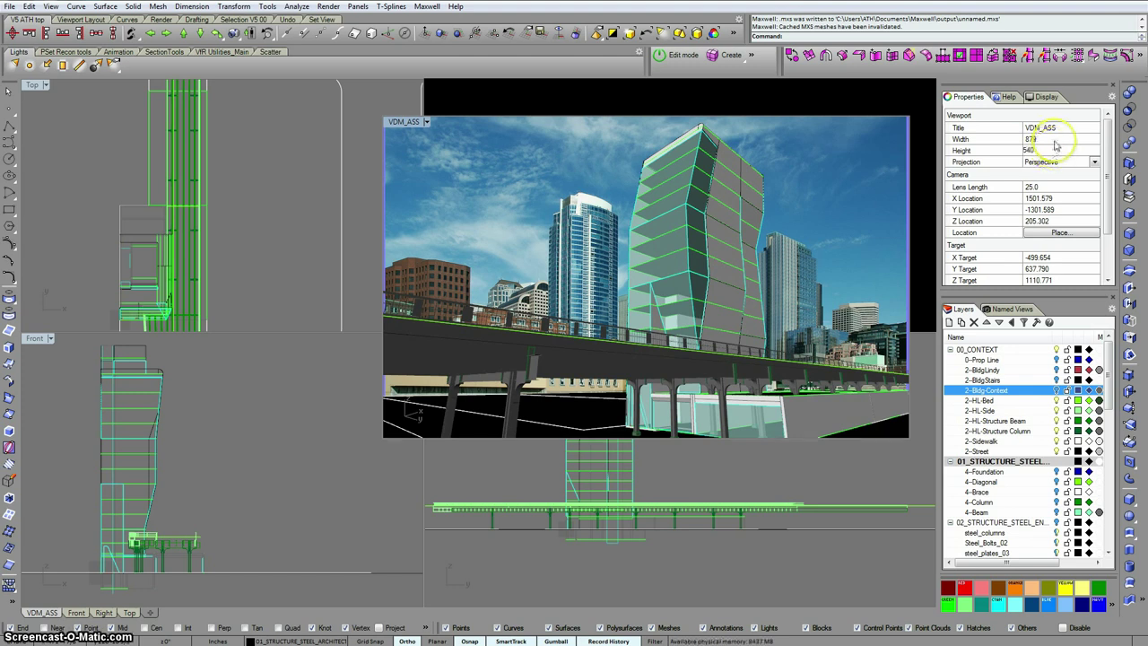
left_click(1055, 141)
left_click(1056, 150)
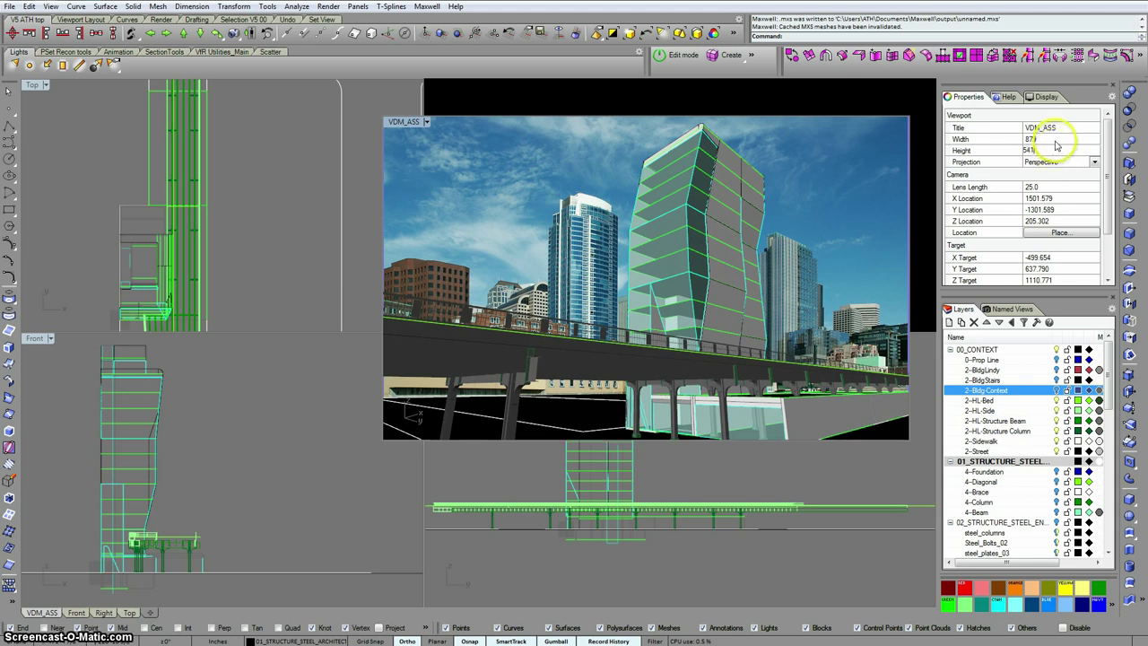
left_click(1056, 142)
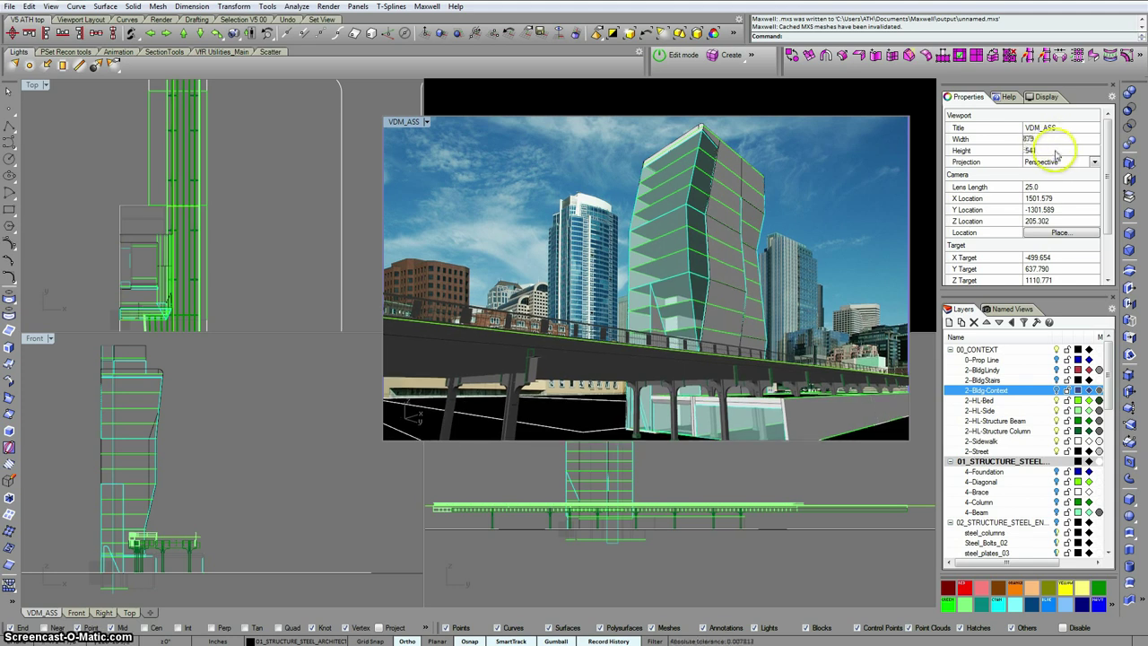
left_click(1056, 152)
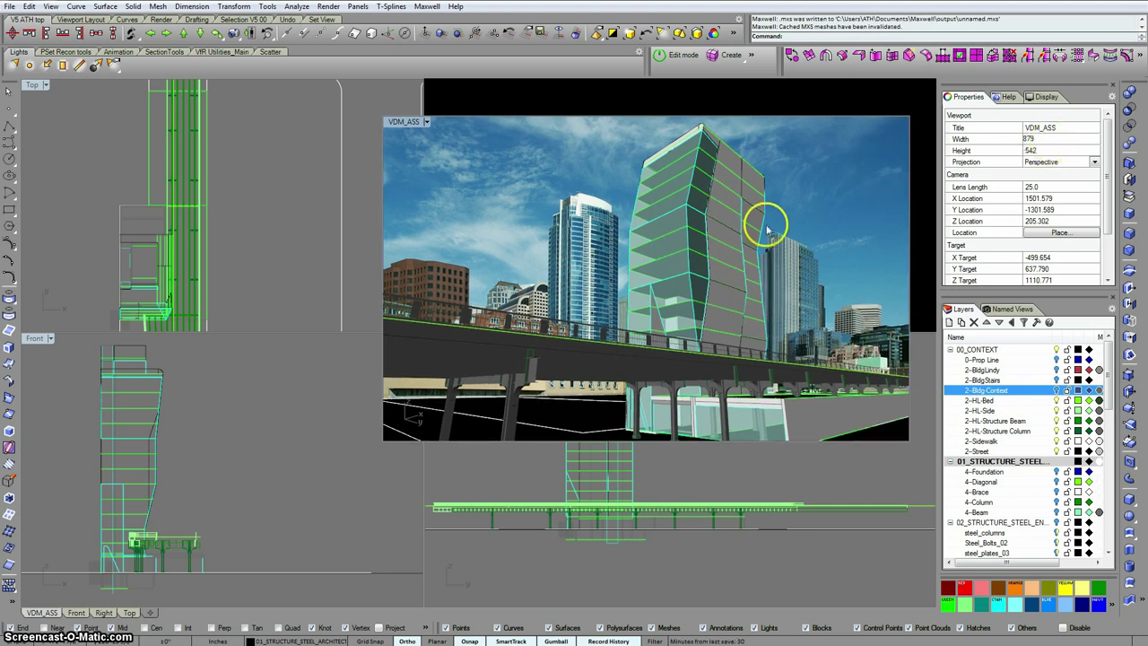
Step: Render the current view with Maxwell > Rendering And Export > Render
left_click(428, 6)
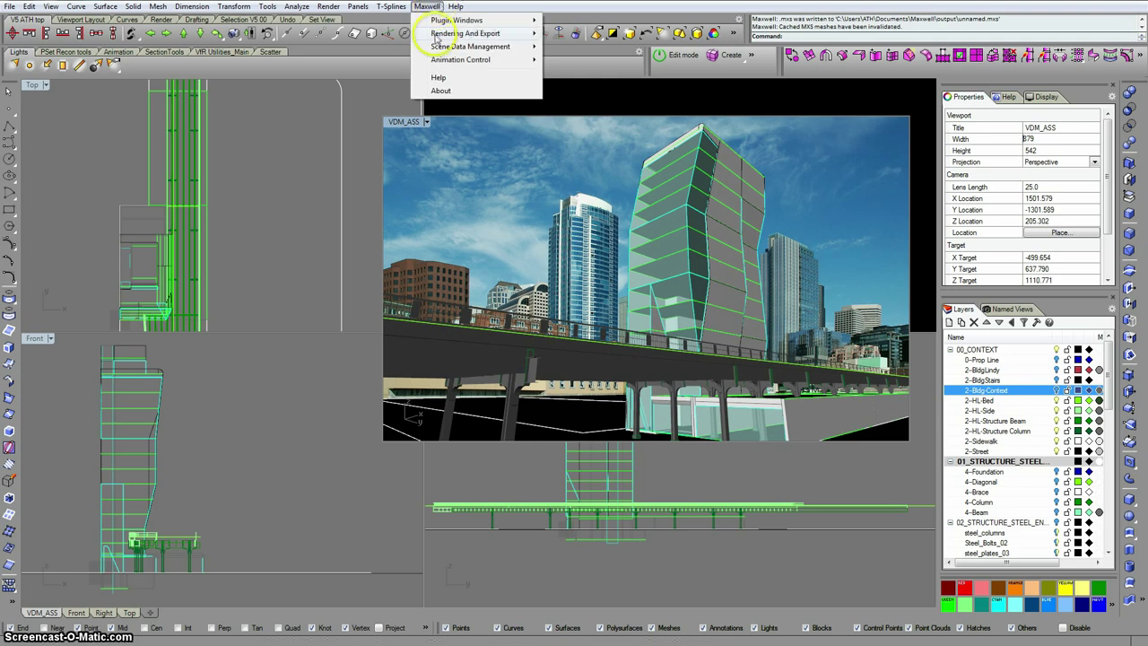
mouse_move(475, 33)
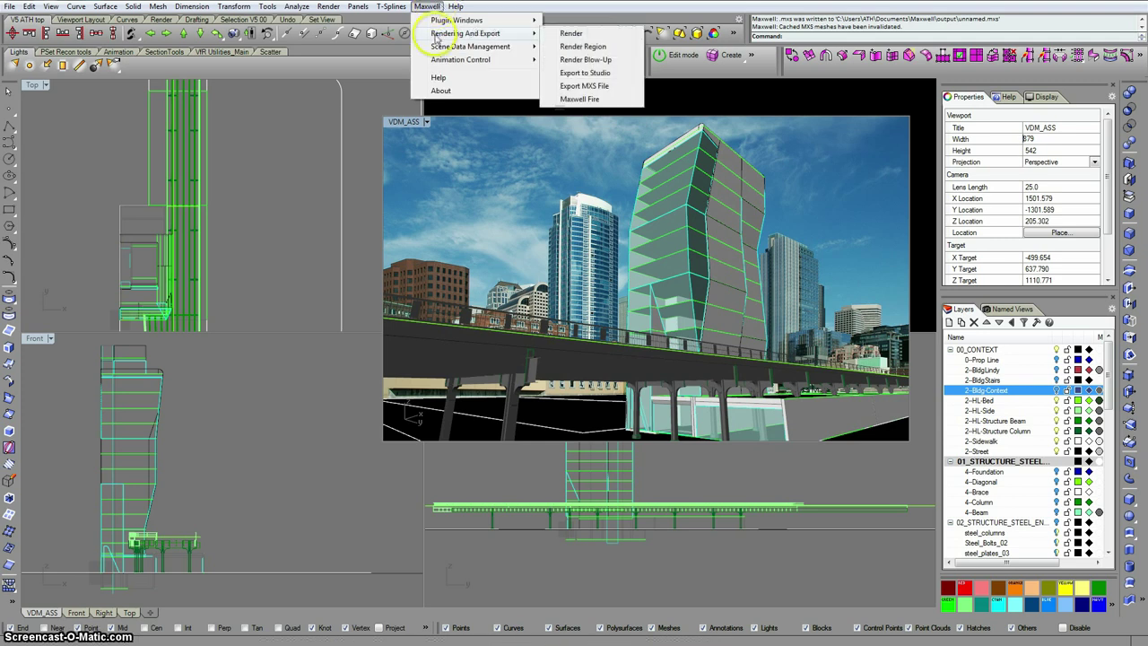
left_click(566, 37)
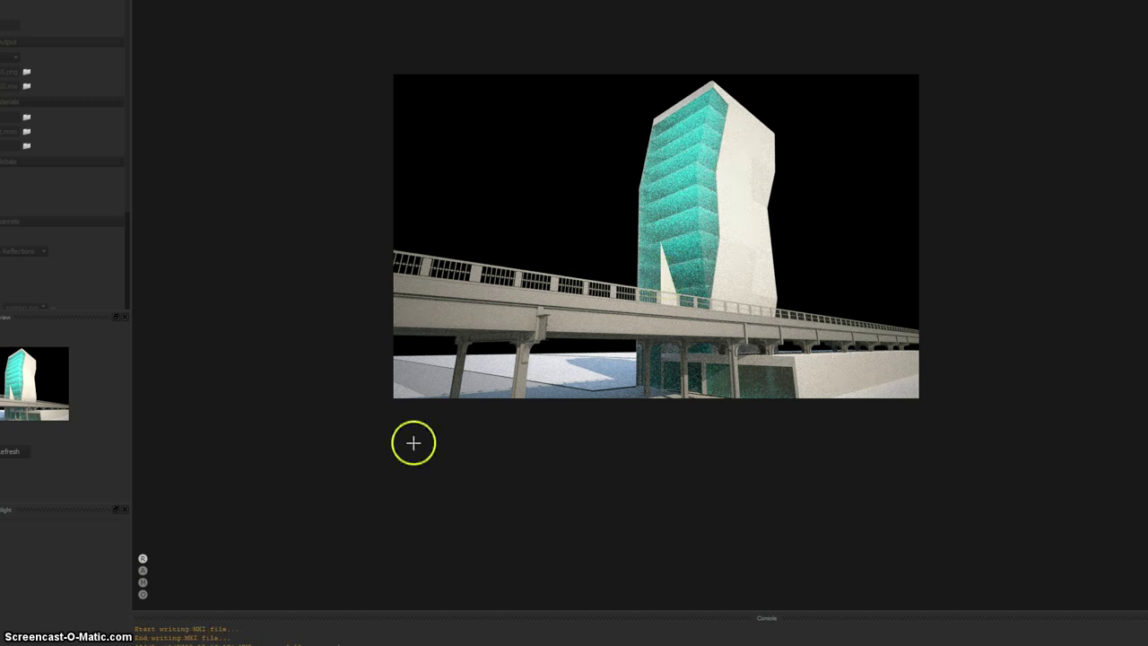
left_click(142, 569)
left_click(143, 567)
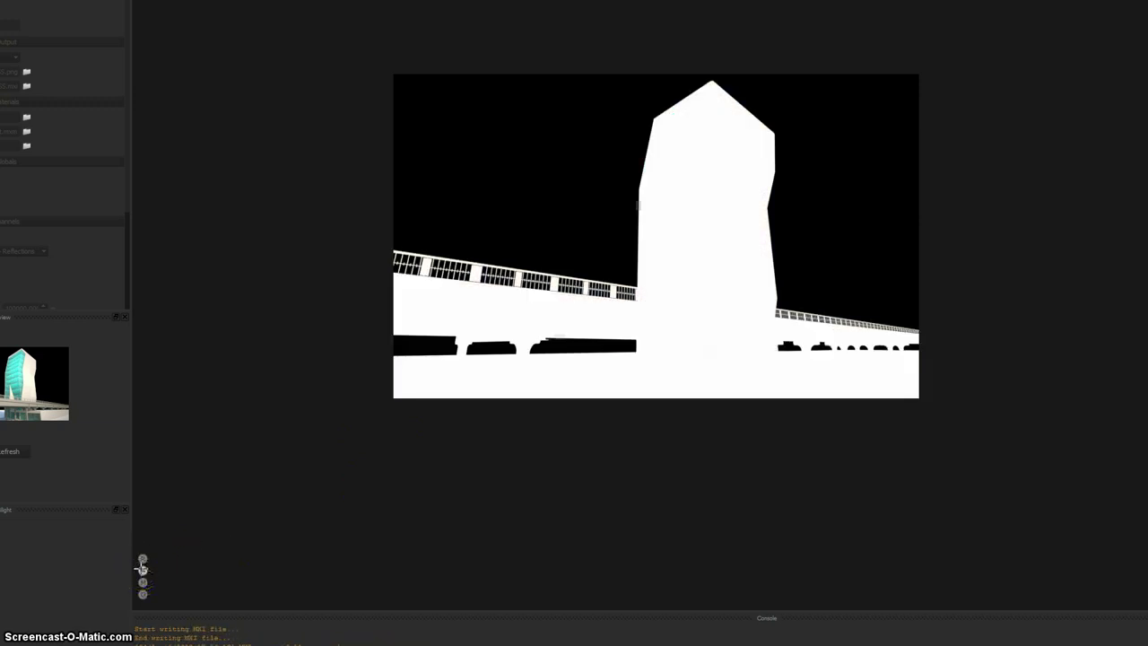
left_click(142, 569)
left_click(144, 582)
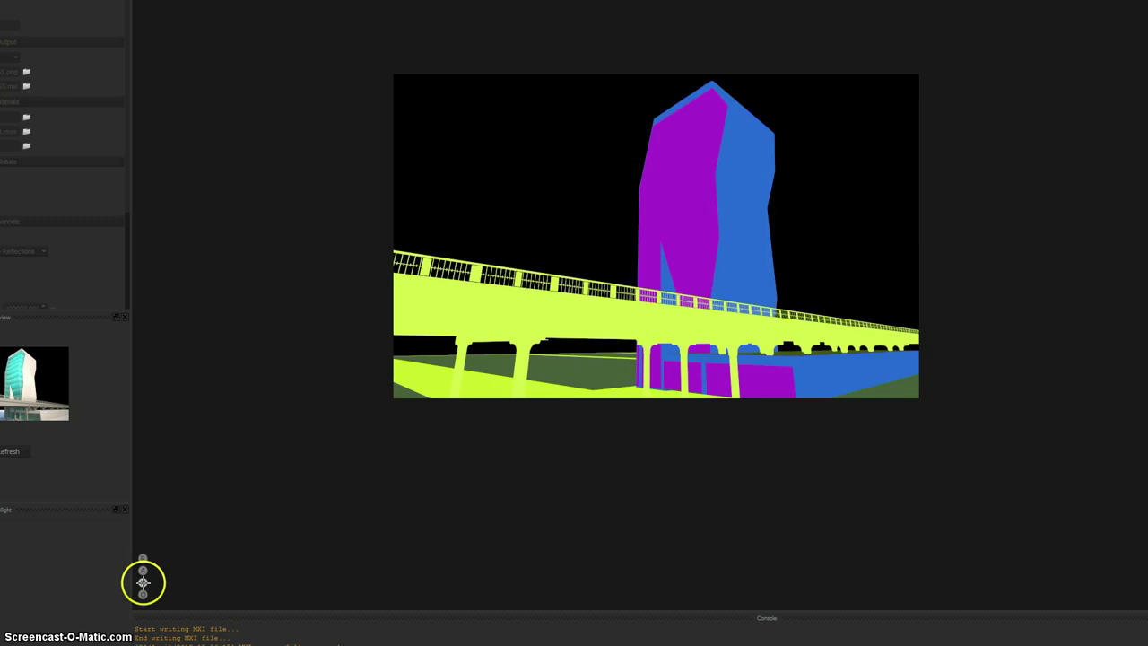
left_click(144, 593)
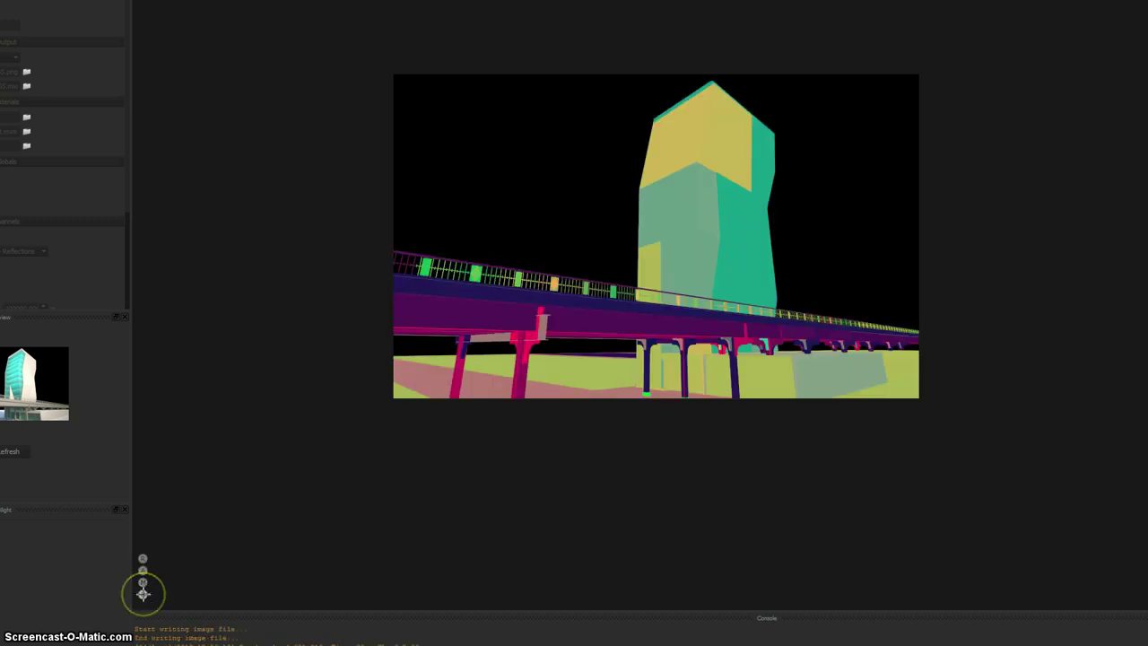
left_click(142, 558)
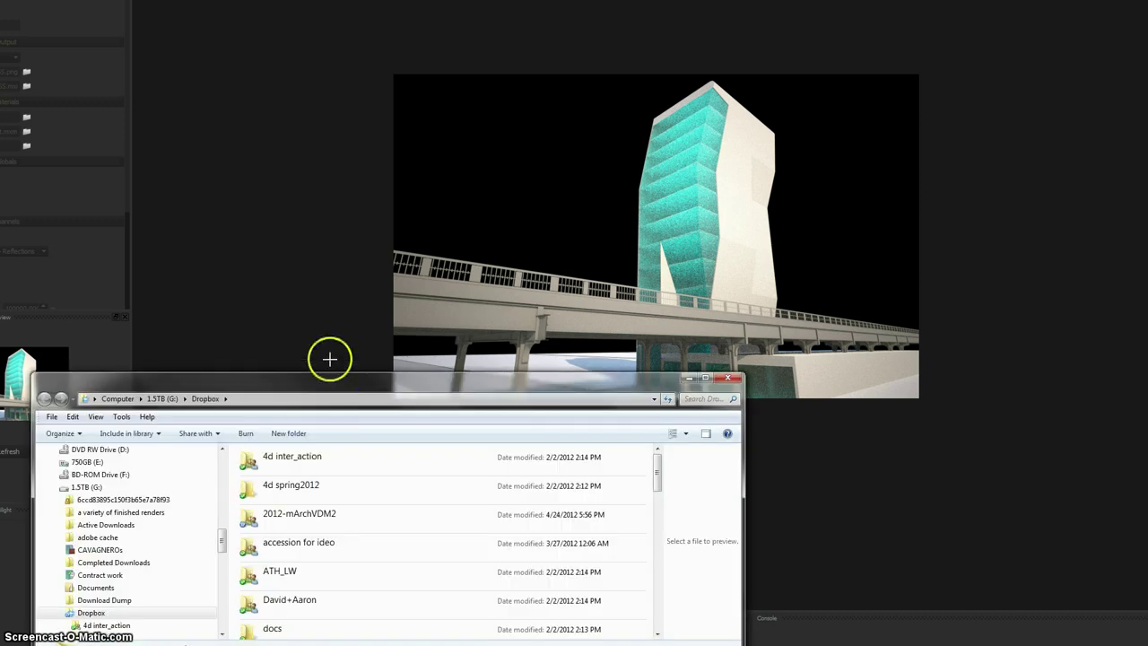
Step: Open the 2012-mArchVDM2 folder in Windows Explorer
left_click(293, 519)
double_click(293, 518)
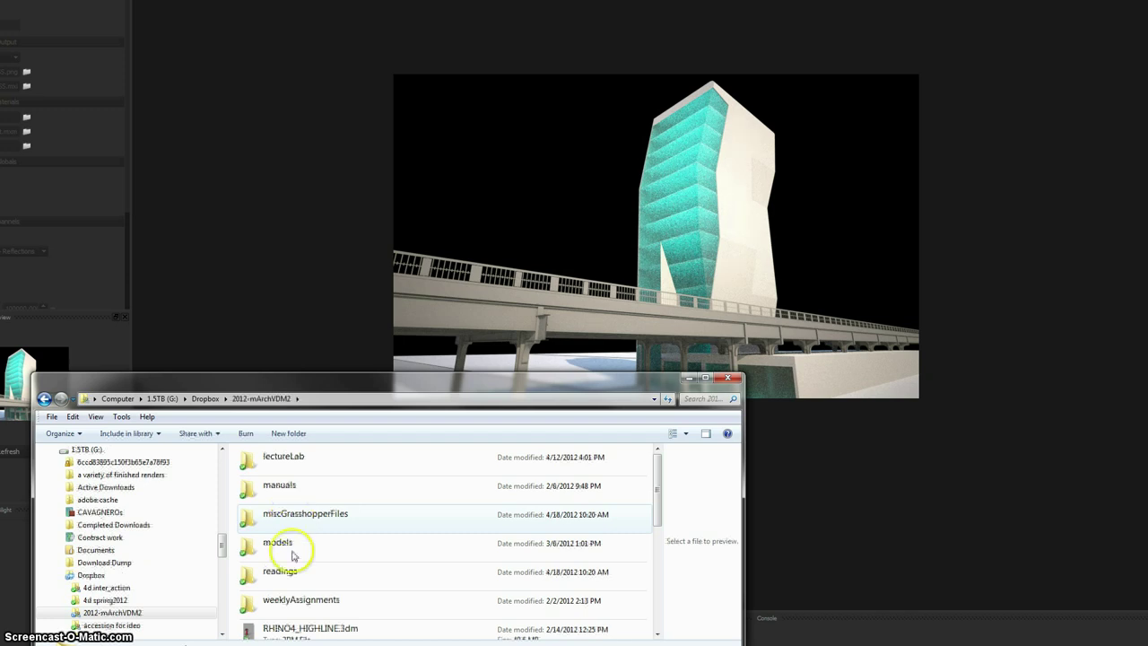
left_click_drag(354, 379, 565, 88)
scroll(570, 269, "down", 3)
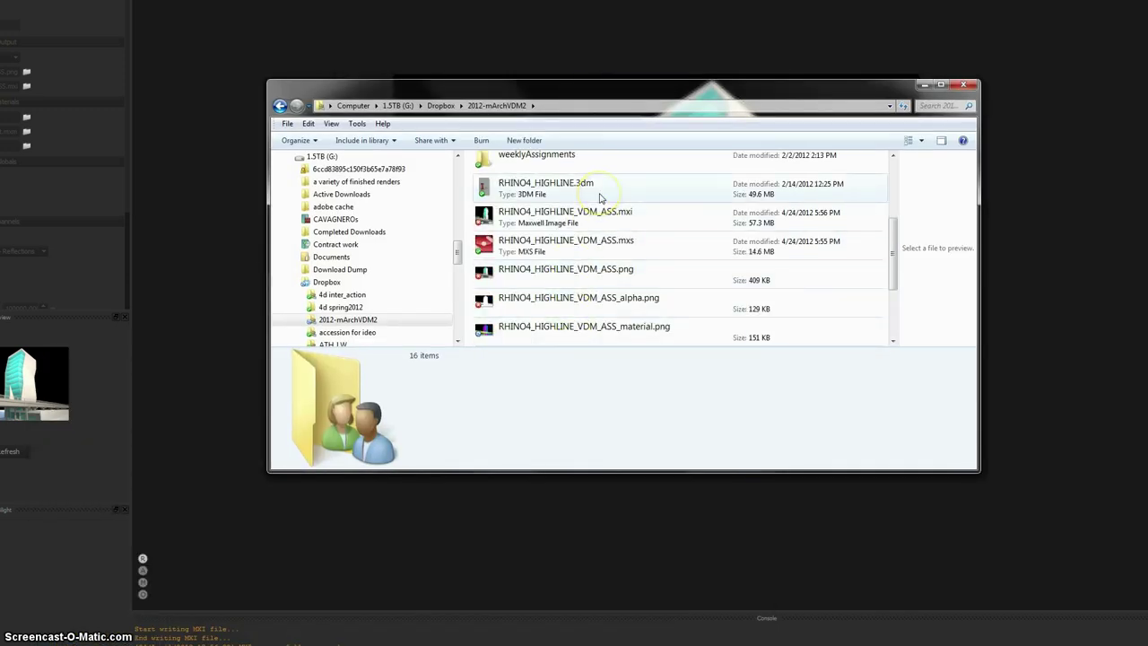
Step: Open RHINO4_HIGHLINE_VDM_ASS.png with Adobe Photoshop CS5
left_click(605, 273)
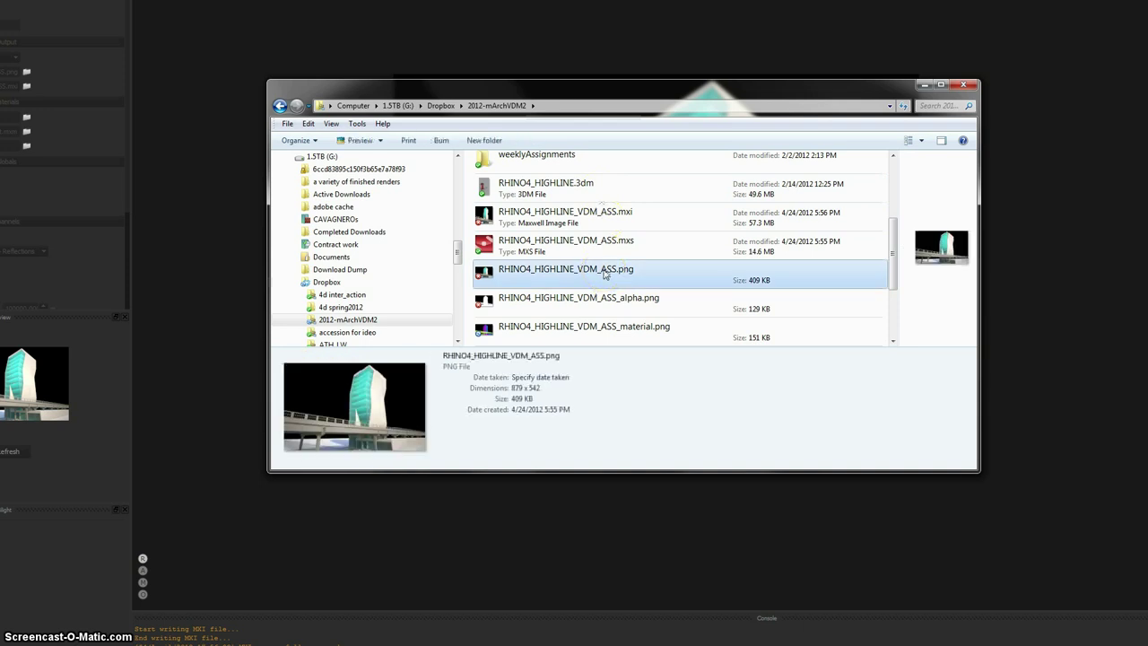
right_click(606, 273)
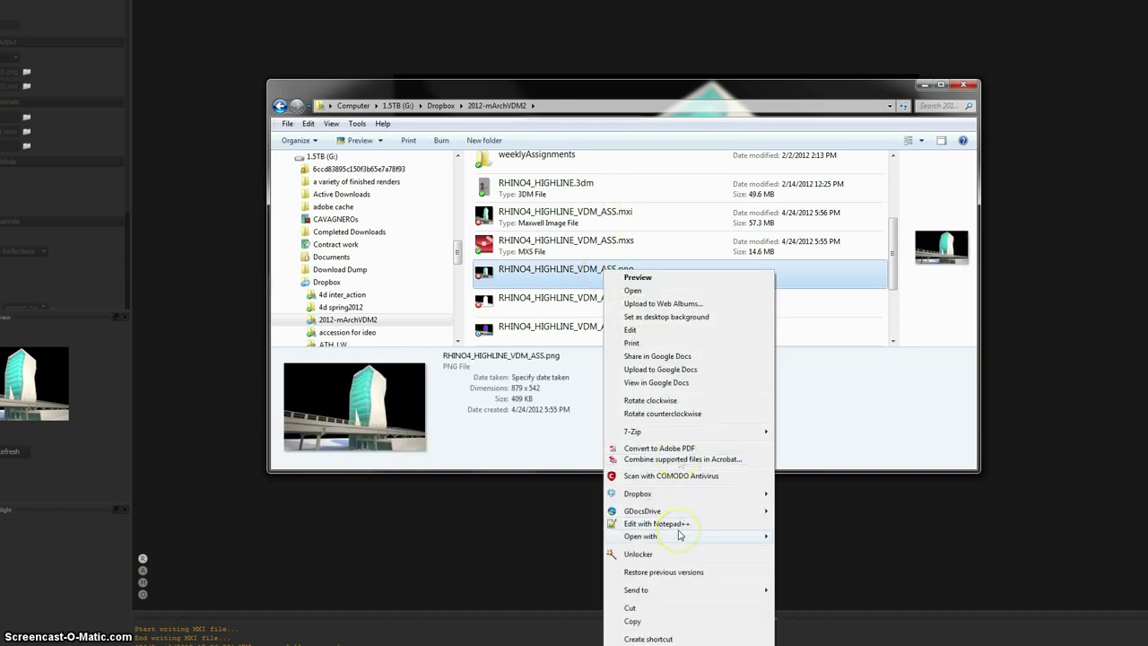
mouse_move(725, 533)
left_click(842, 560)
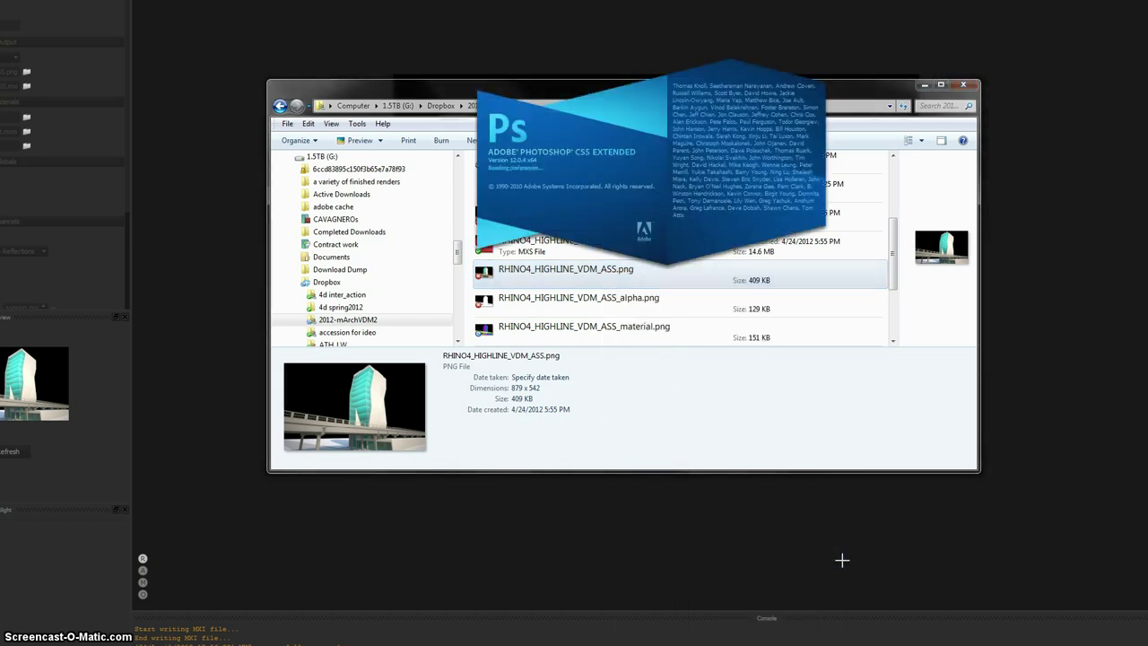
Step: Convert the locked Background layer into Layer 0
left_click(260, 574)
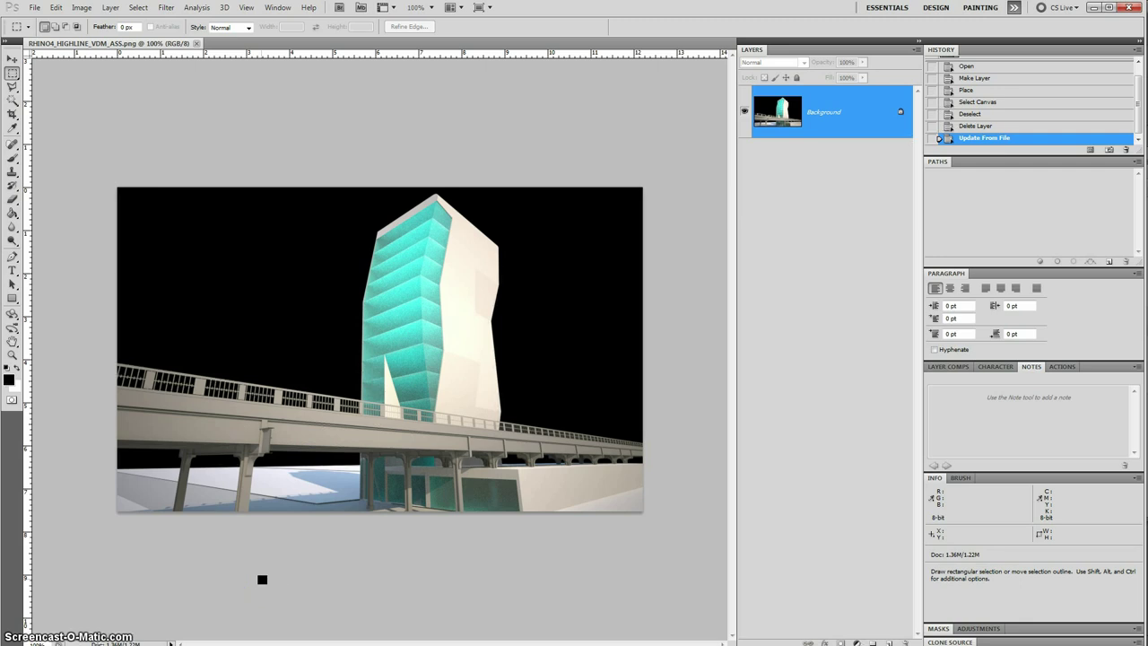
double_click(869, 115)
left_click(747, 120)
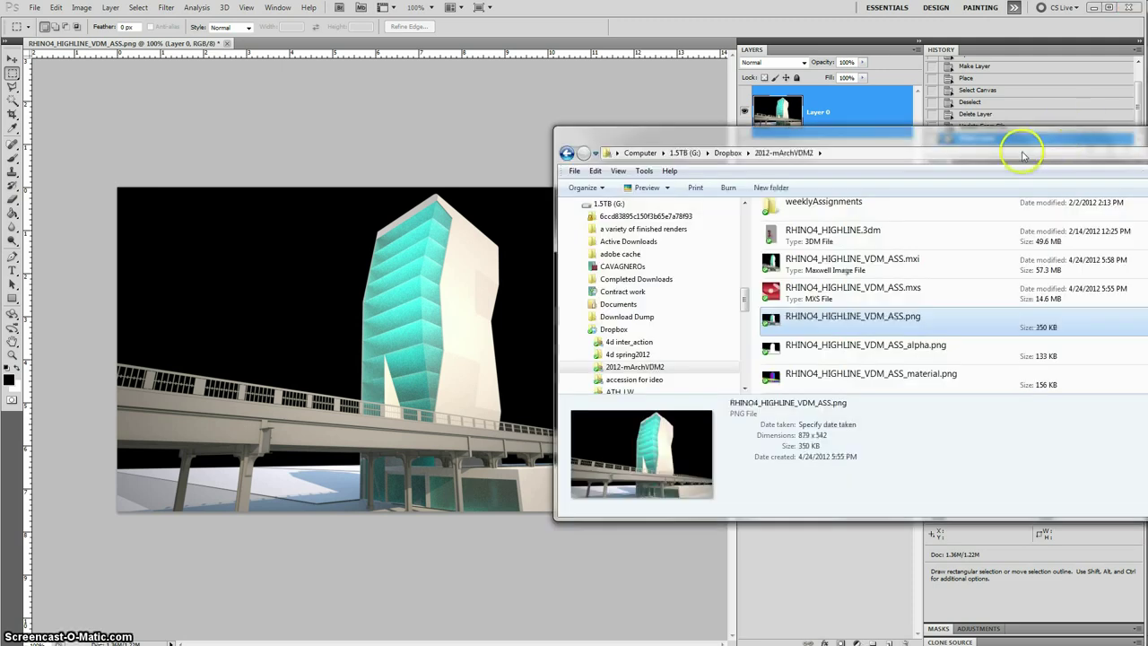
Step: Place RHINO4_HIGHLINE_VDM_ASS_alpha.png onto the canvas as a new layer
left_click_drag(1040, 130, 797, 260)
left_click(522, 472)
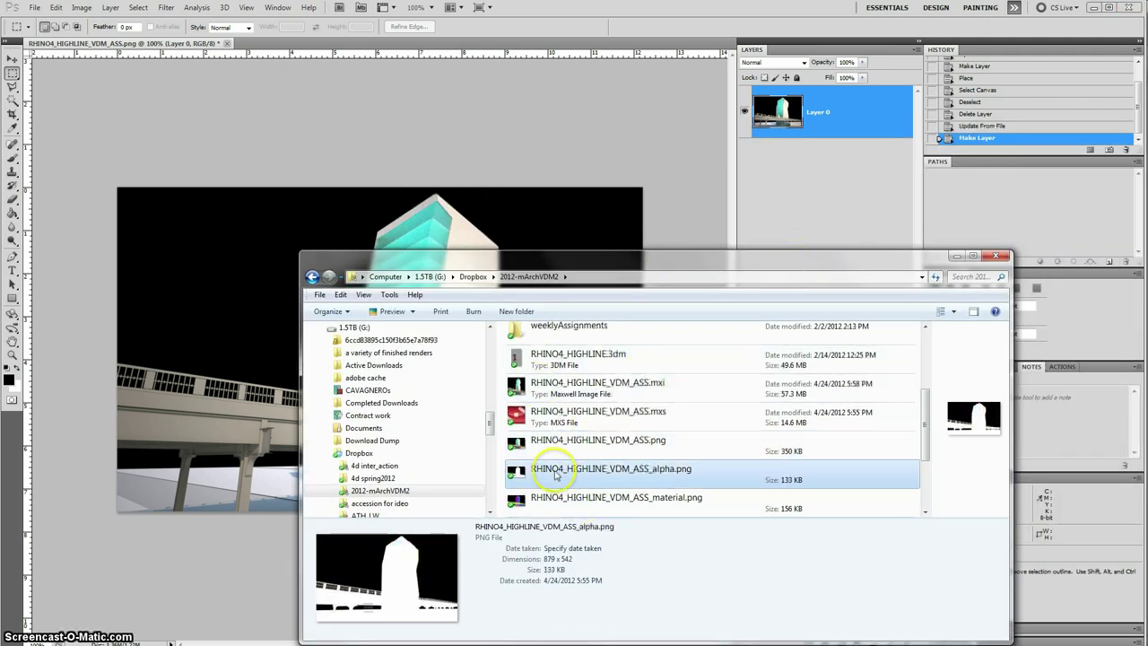
left_click_drag(522, 472, 258, 339)
key("Return")
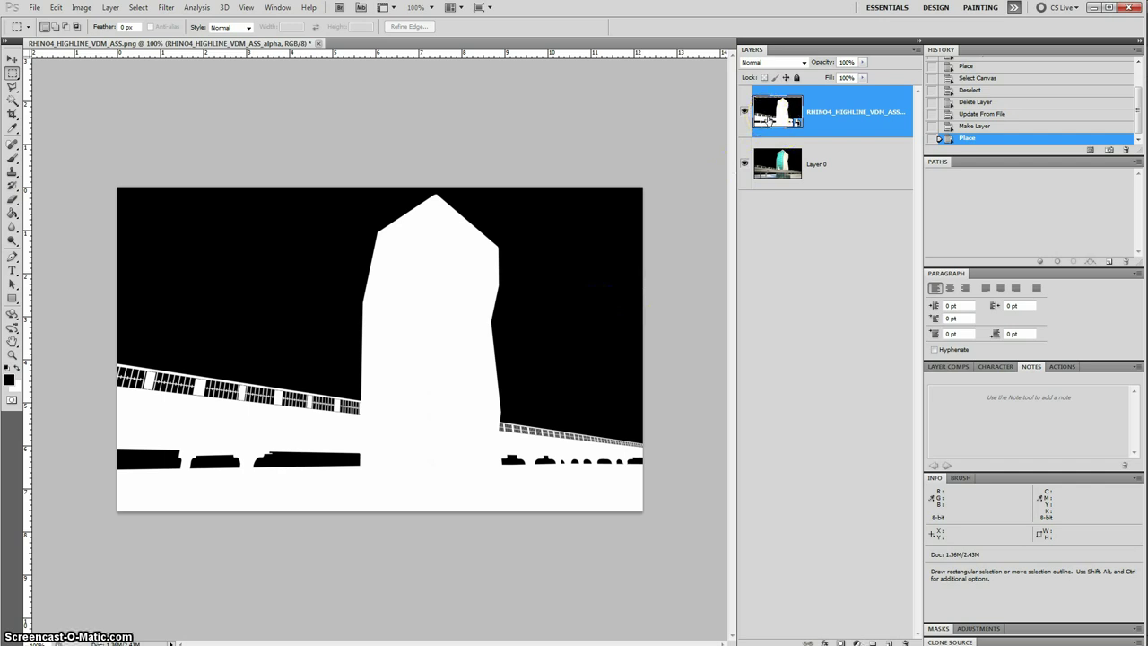
Step: Add a layer mask to Layer 0 and paste the alpha image into it
key("ctrl+a")
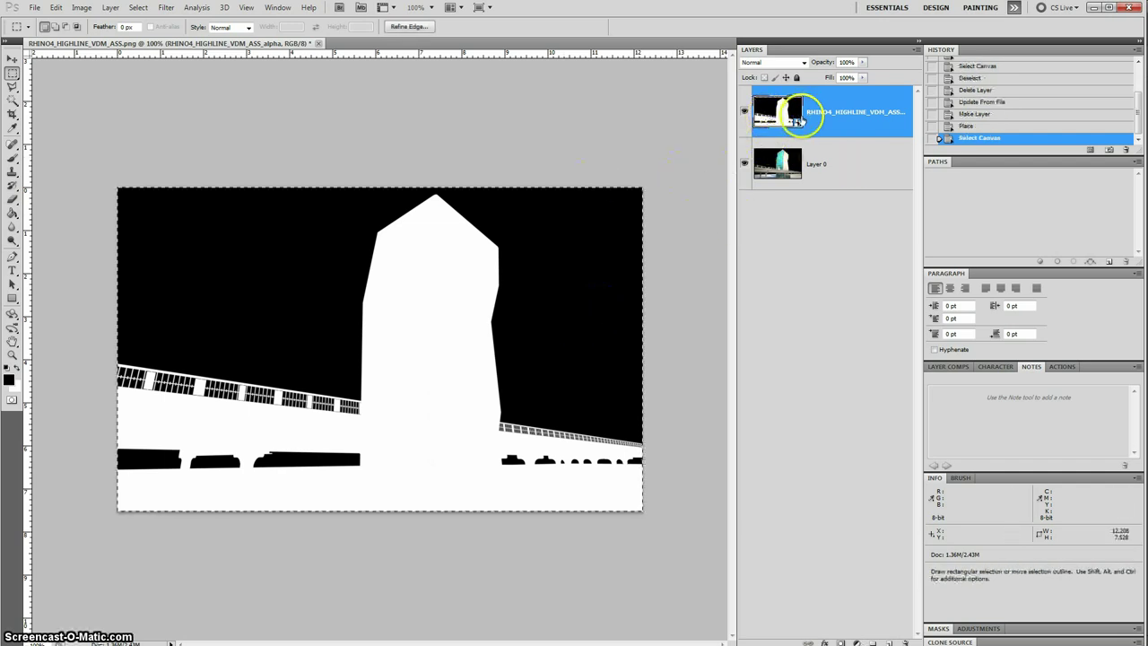
left_click(816, 167)
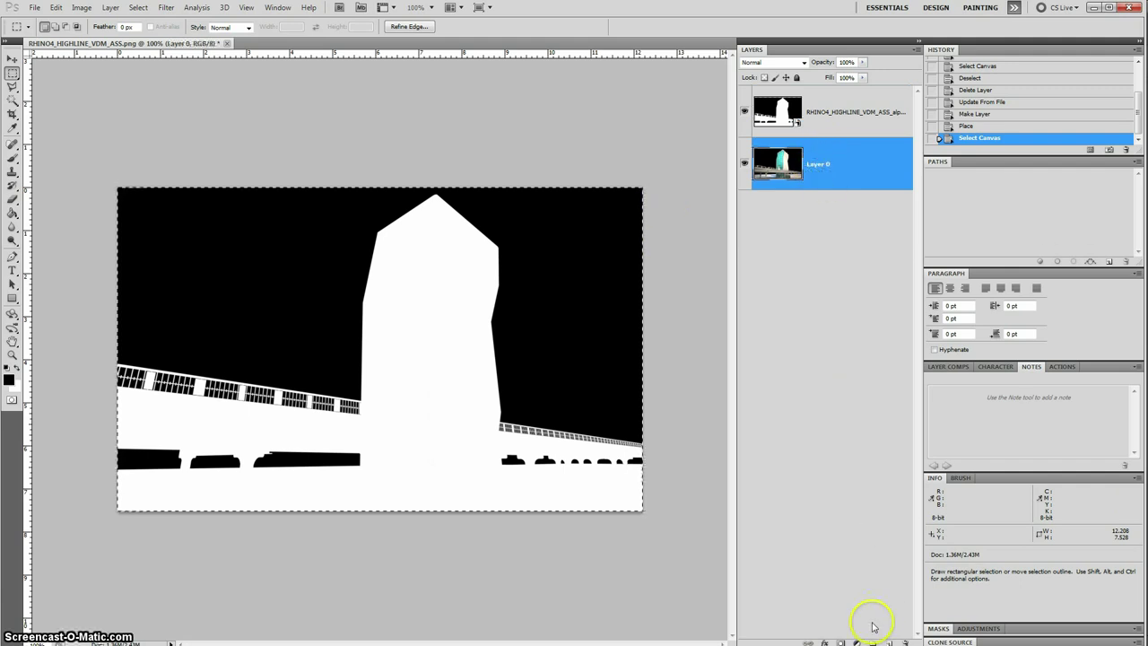
left_click(840, 643)
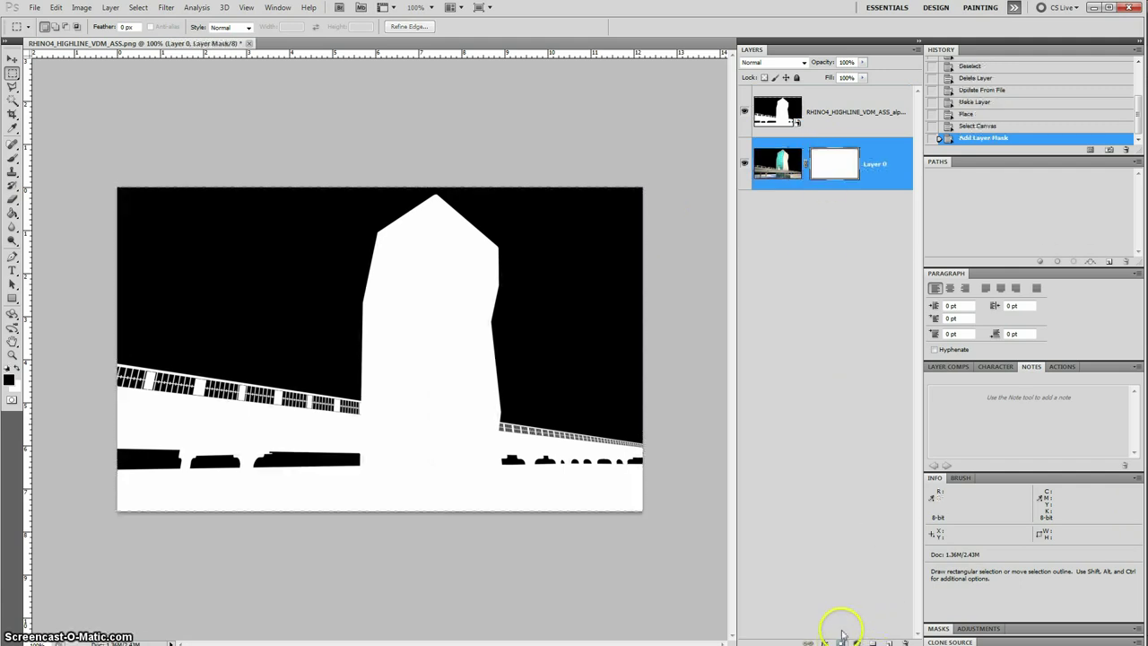
left_click(826, 167)
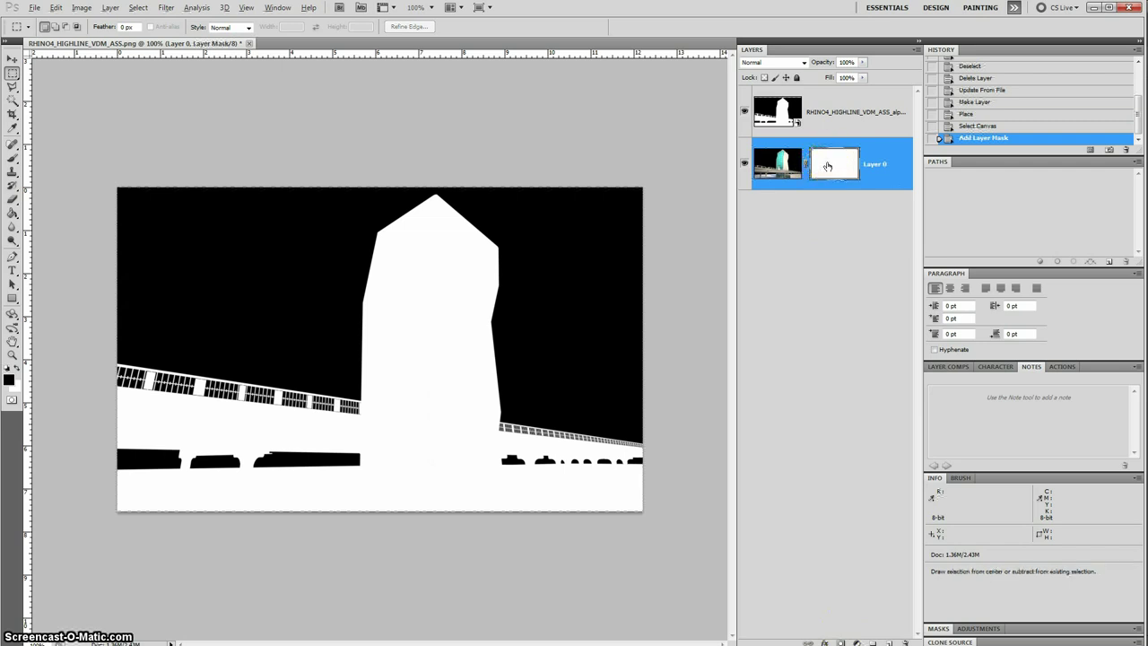
left_click(827, 166, "alt")
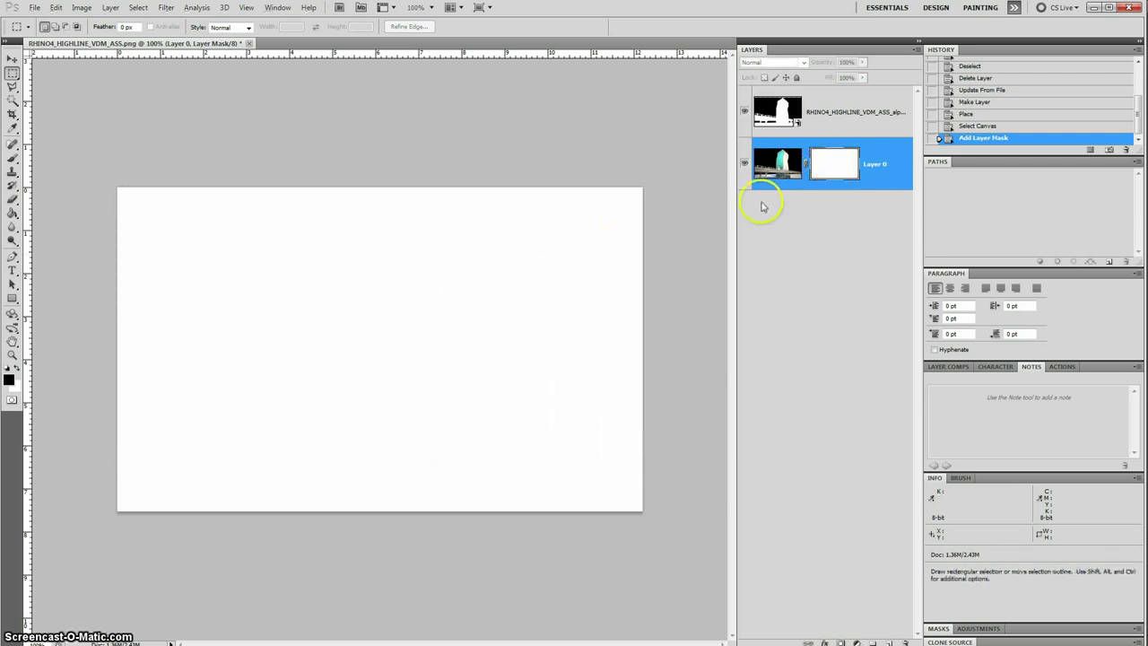
left_click(806, 170)
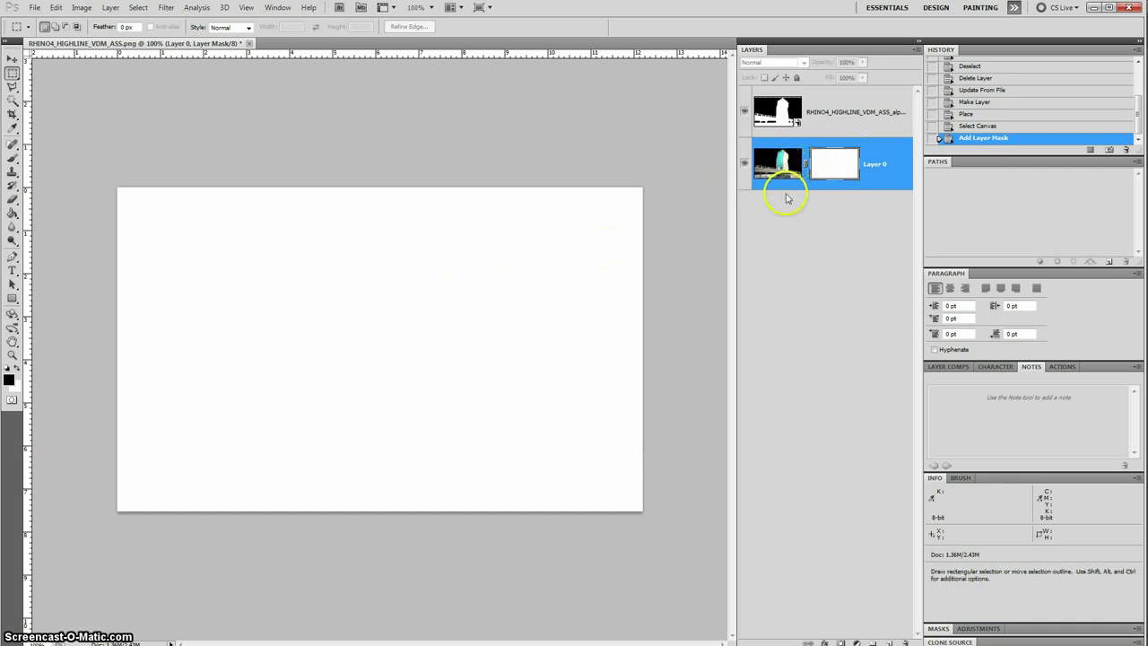
key("ctrl+v")
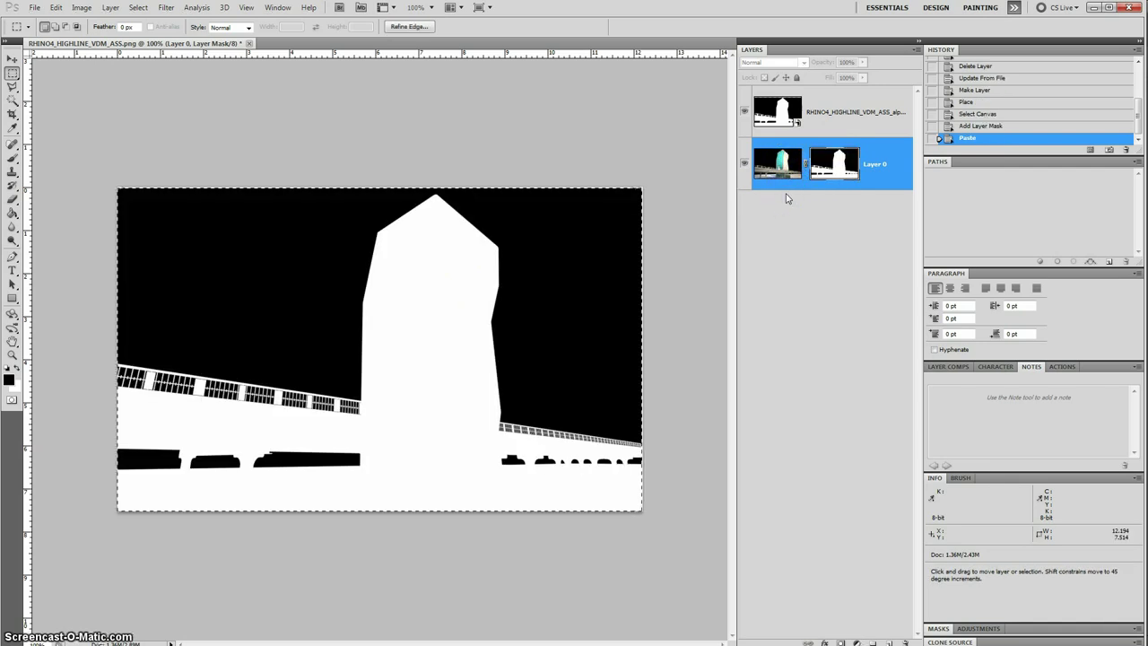
Step: Nudge the pasted mask into alignment, hide the alpha layer, and deselect
left_click(557, 143)
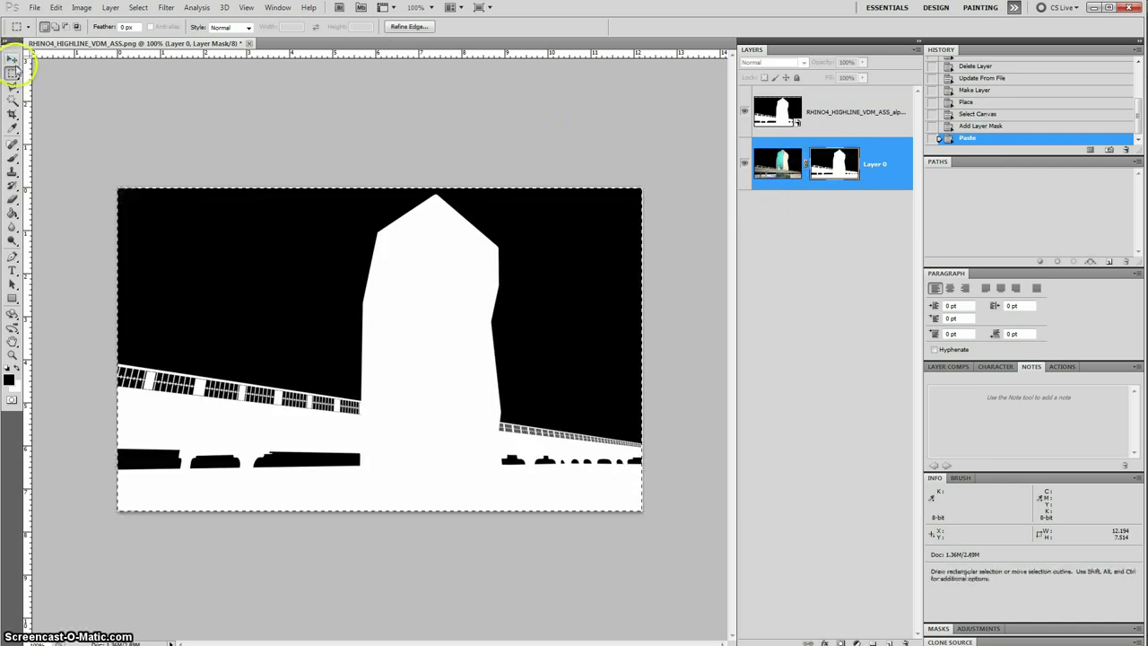
left_click(843, 86)
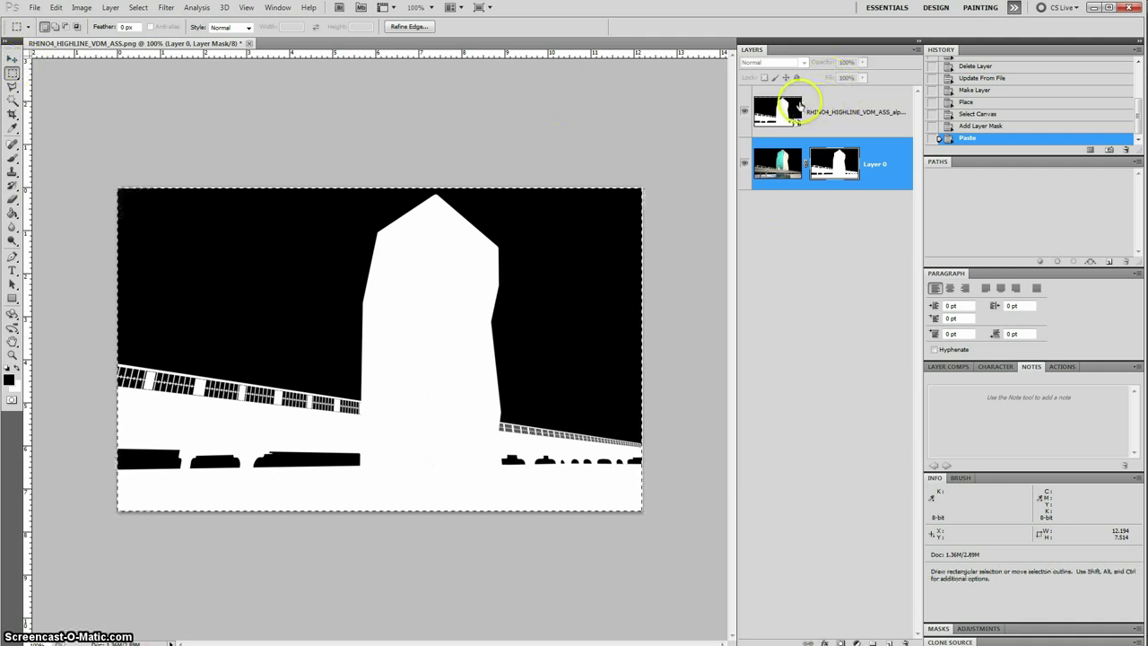
key("Up")
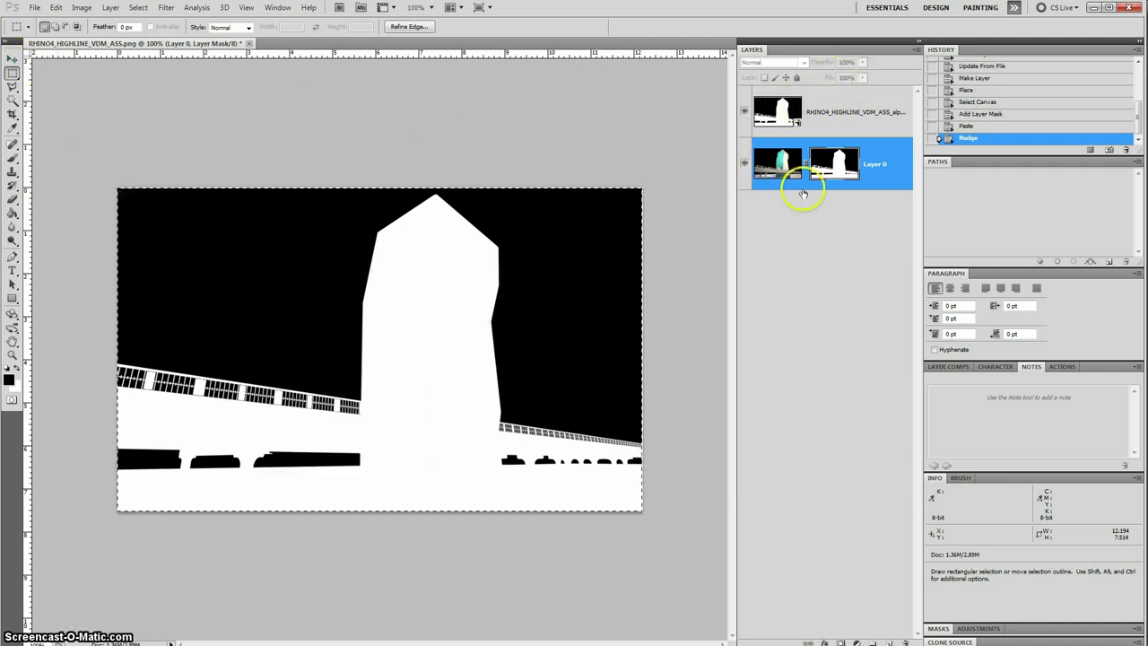
left_click(777, 163)
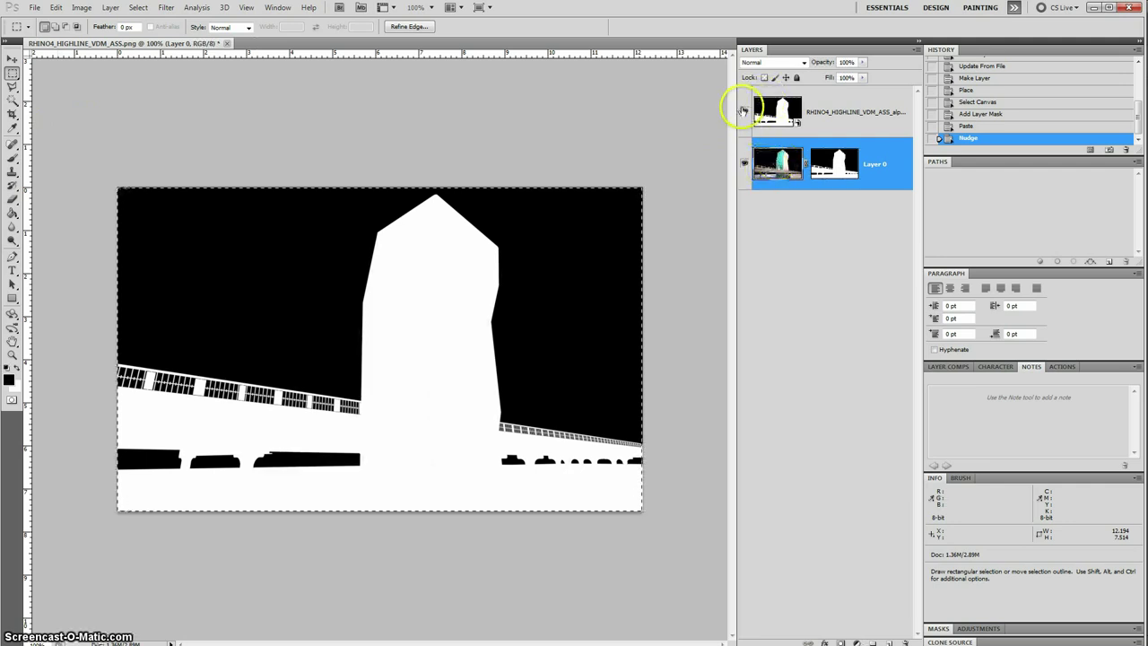
left_click(743, 110)
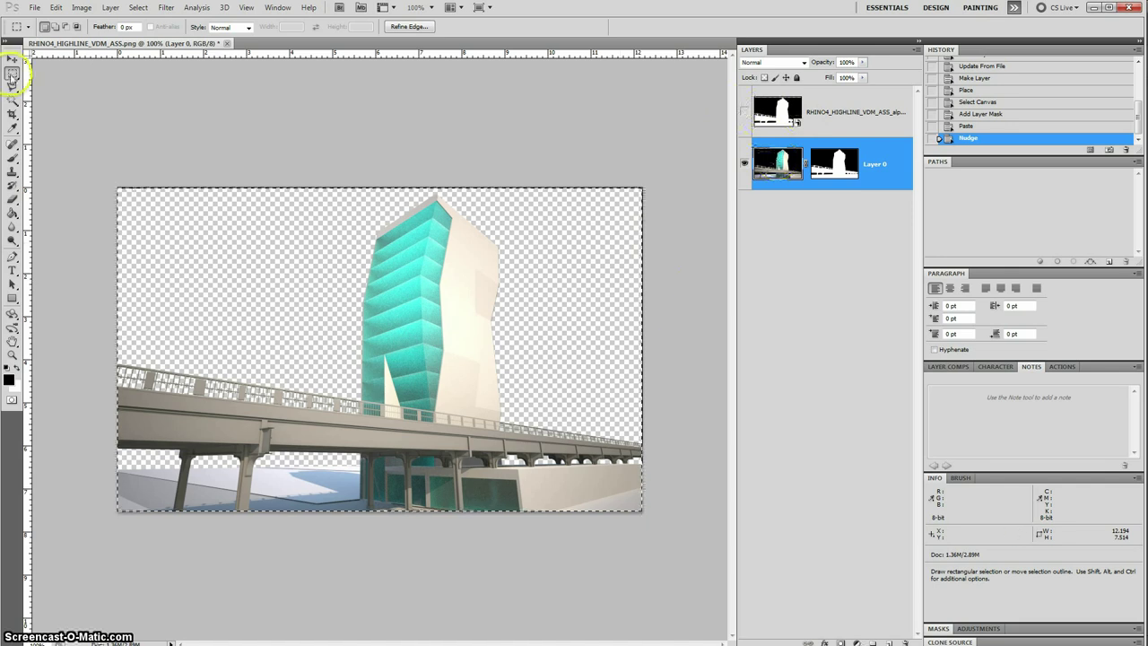
left_click(81, 82)
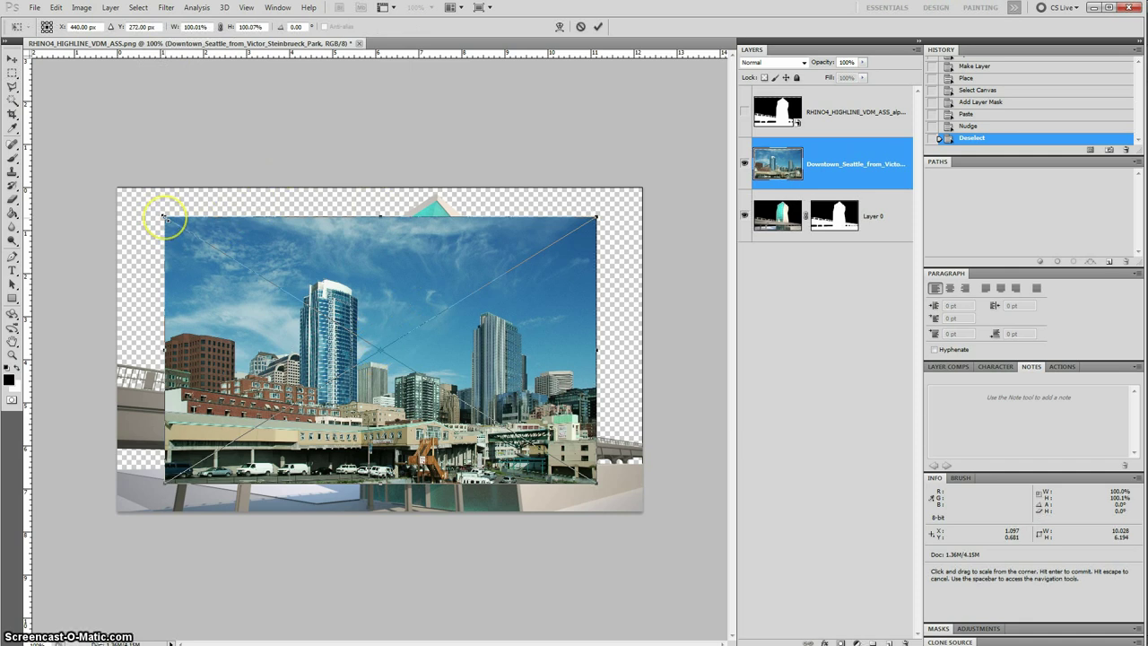
Step: Scale the Downtown Seattle photo to fill the canvas and move it beneath Layer 0
left_click_drag(164, 217, 115, 190, "alt+shift")
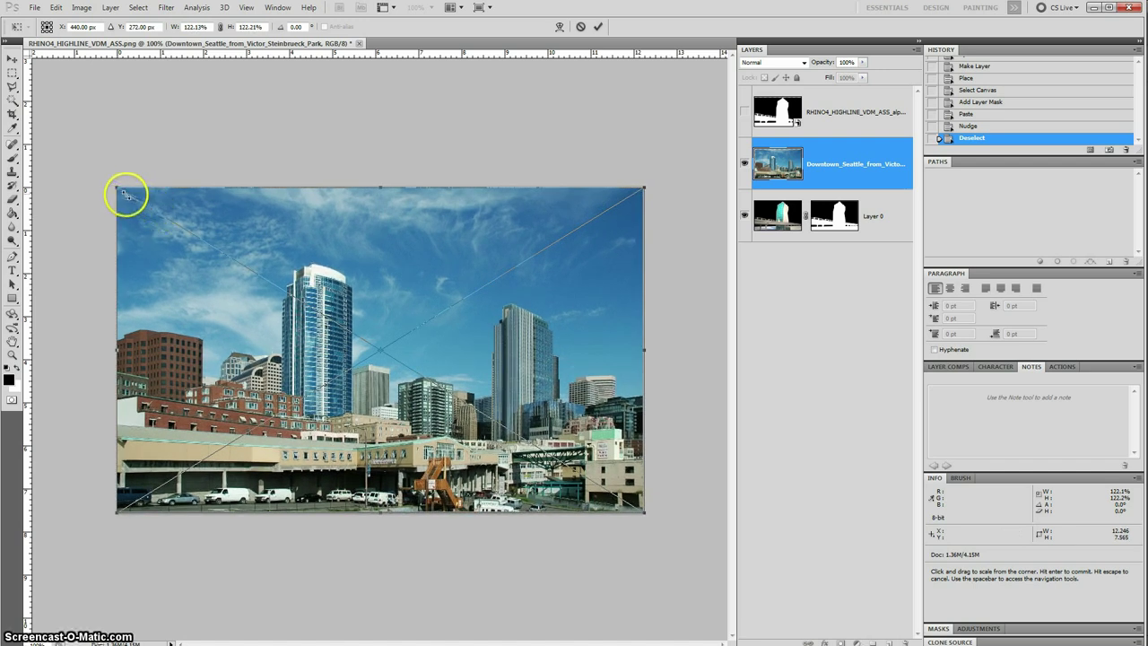
key("Return")
left_click_drag(845, 142, 845, 283)
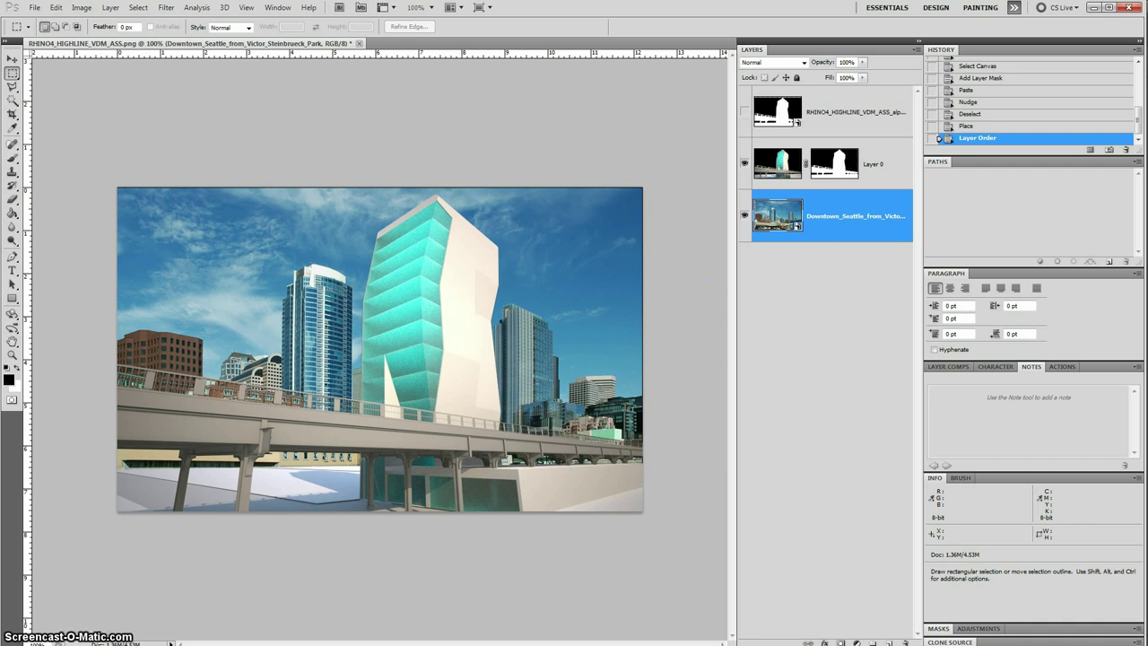
Step: Back in Rhino, orbit and zoom the VDM_ASS perspective toward the shaded tower and walkway against the Seattle skyline
key("alt+Tab")
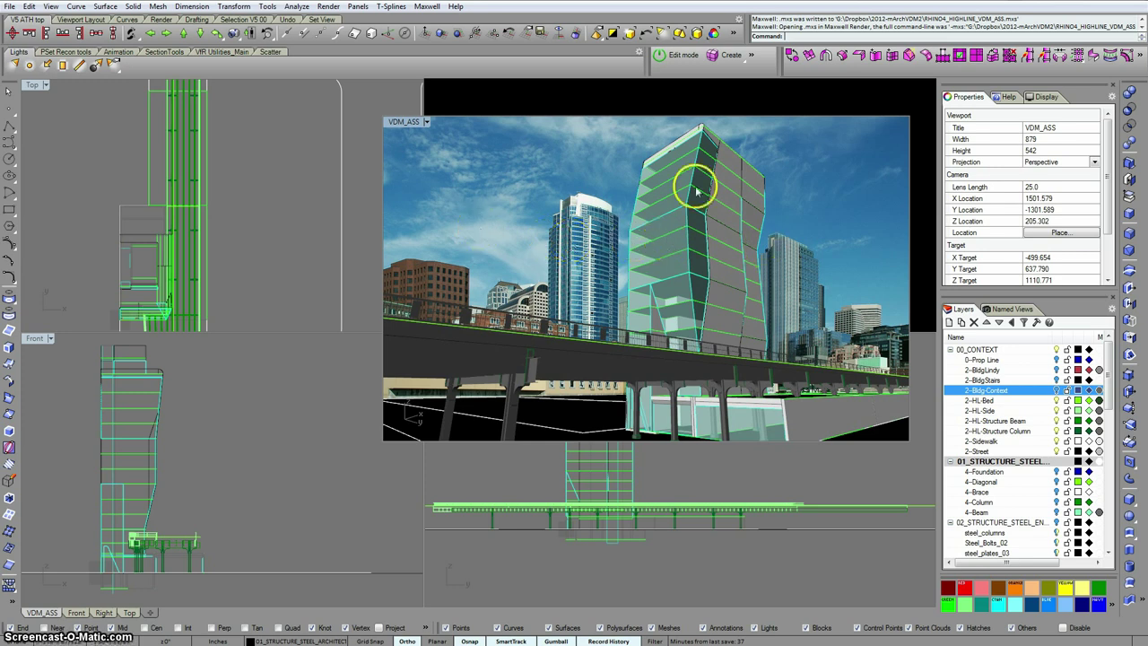
scroll(576, 209, "down", 1)
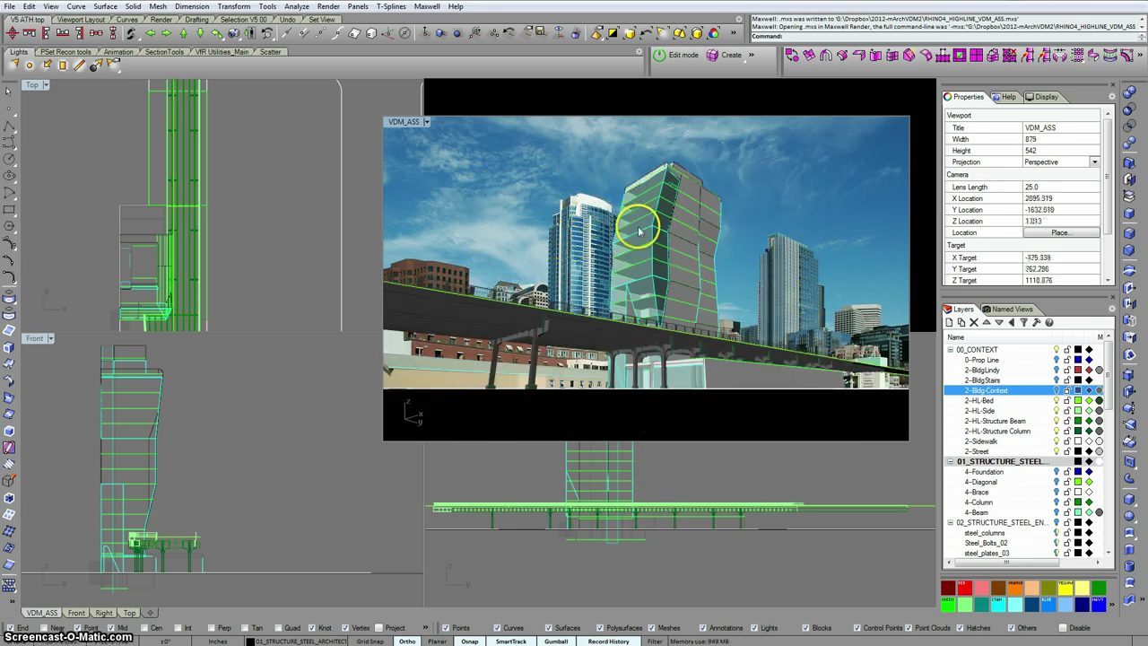
right_click_drag(640, 227, 669, 220)
scroll(678, 200, "down", 3)
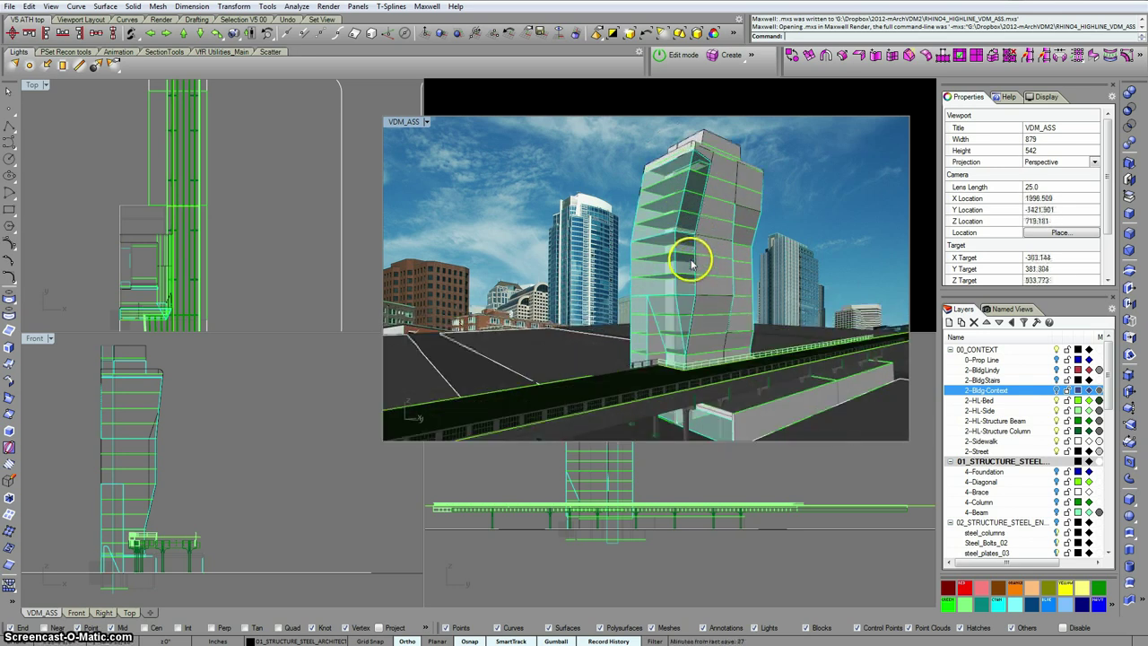
scroll(689, 256, "up", 3)
scroll(691, 249, "up", 2)
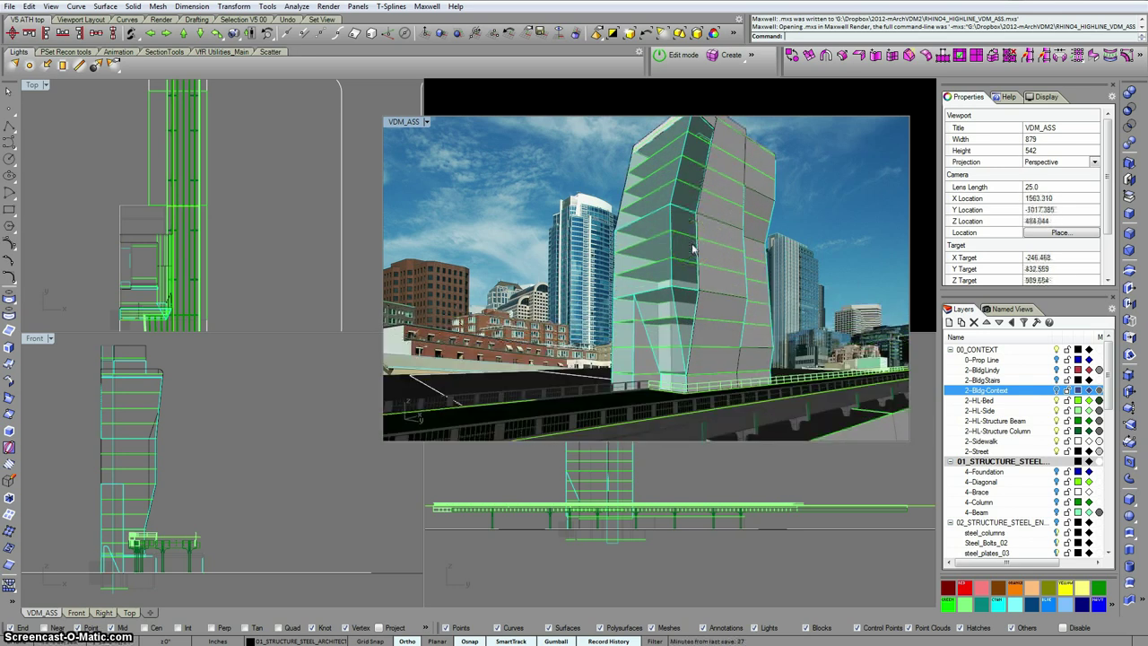
right_click_drag(691, 248, 692, 253)
right_click_drag(703, 336, 705, 333)
left_click_drag(500, 474, 439, 500)
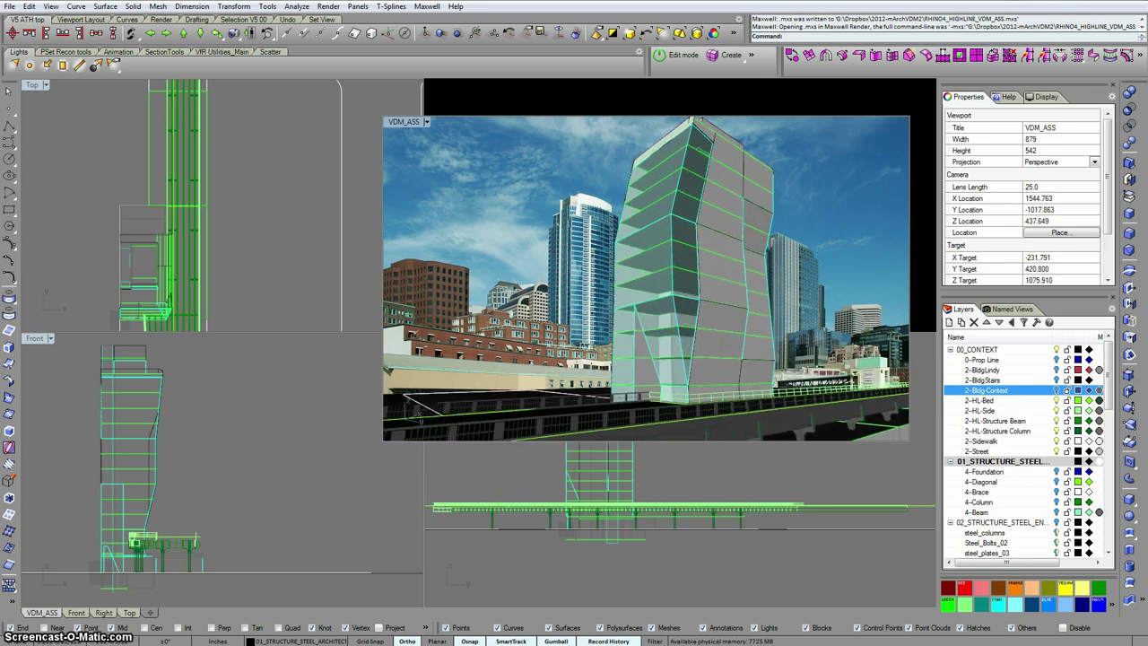